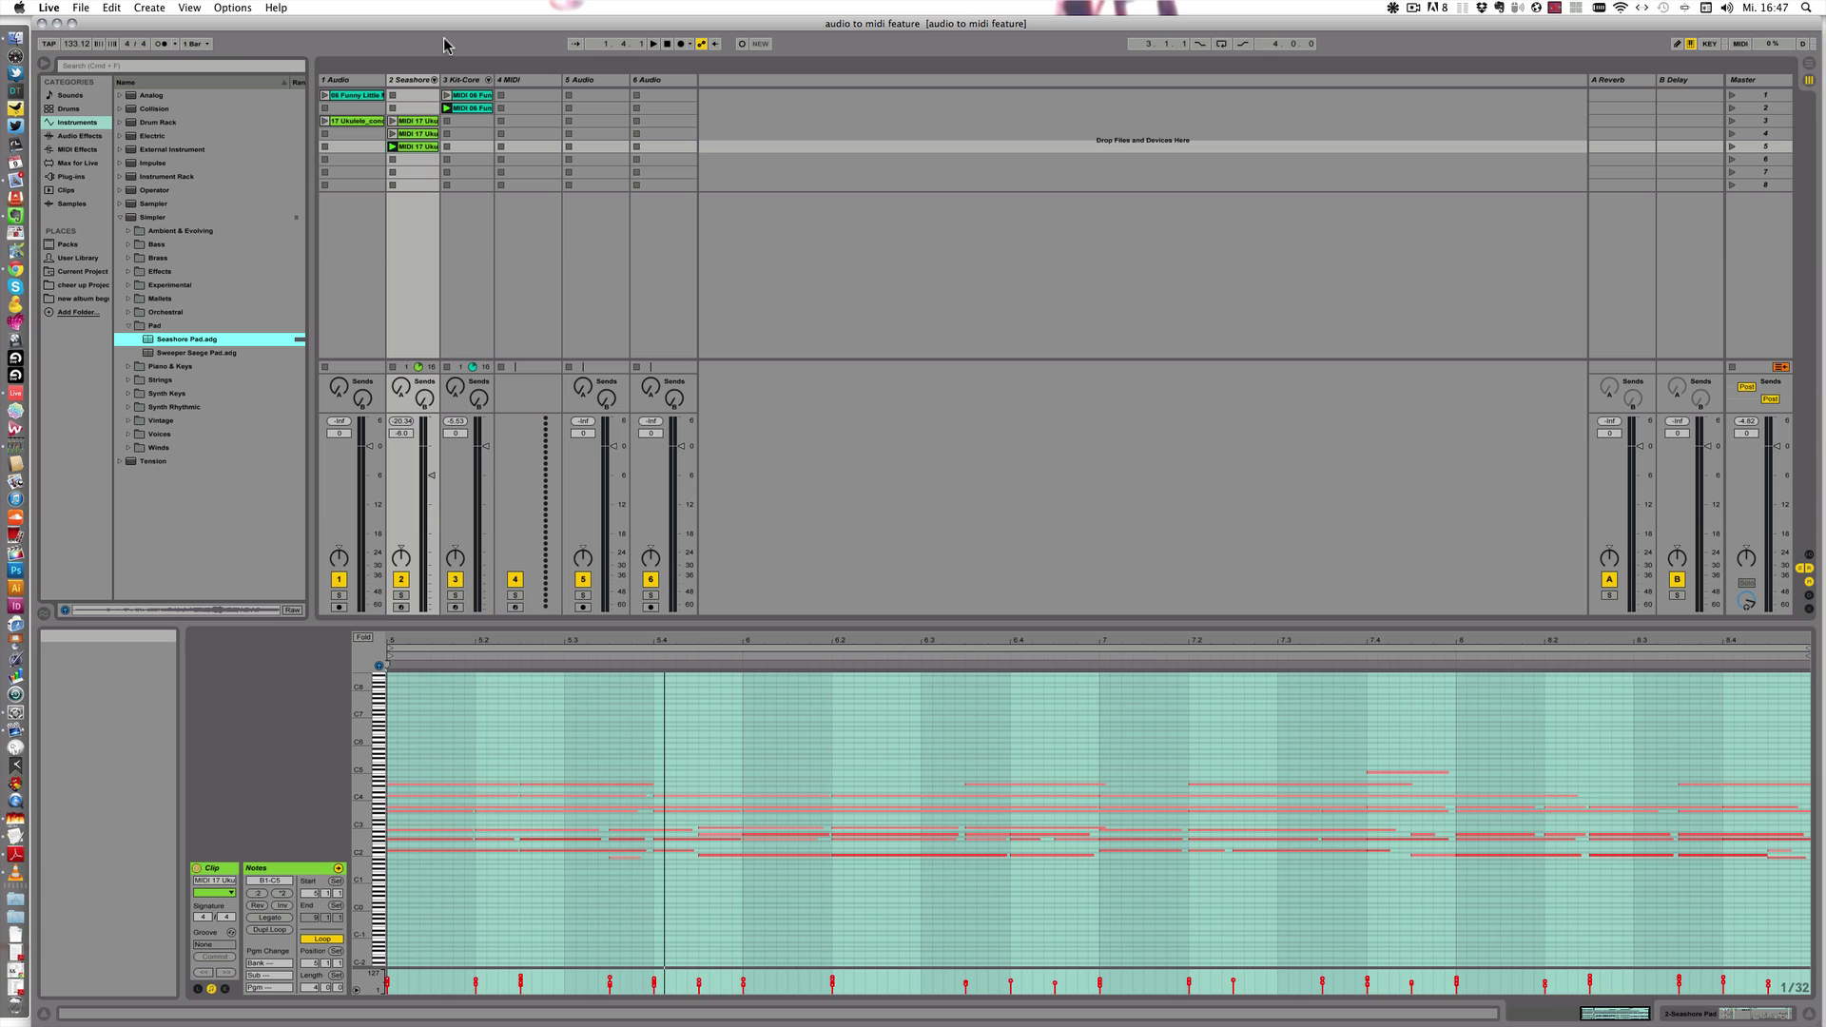
Arm track 5 Audio with Monitor on Auto and record a new melody clip during playback
left_click(588, 82)
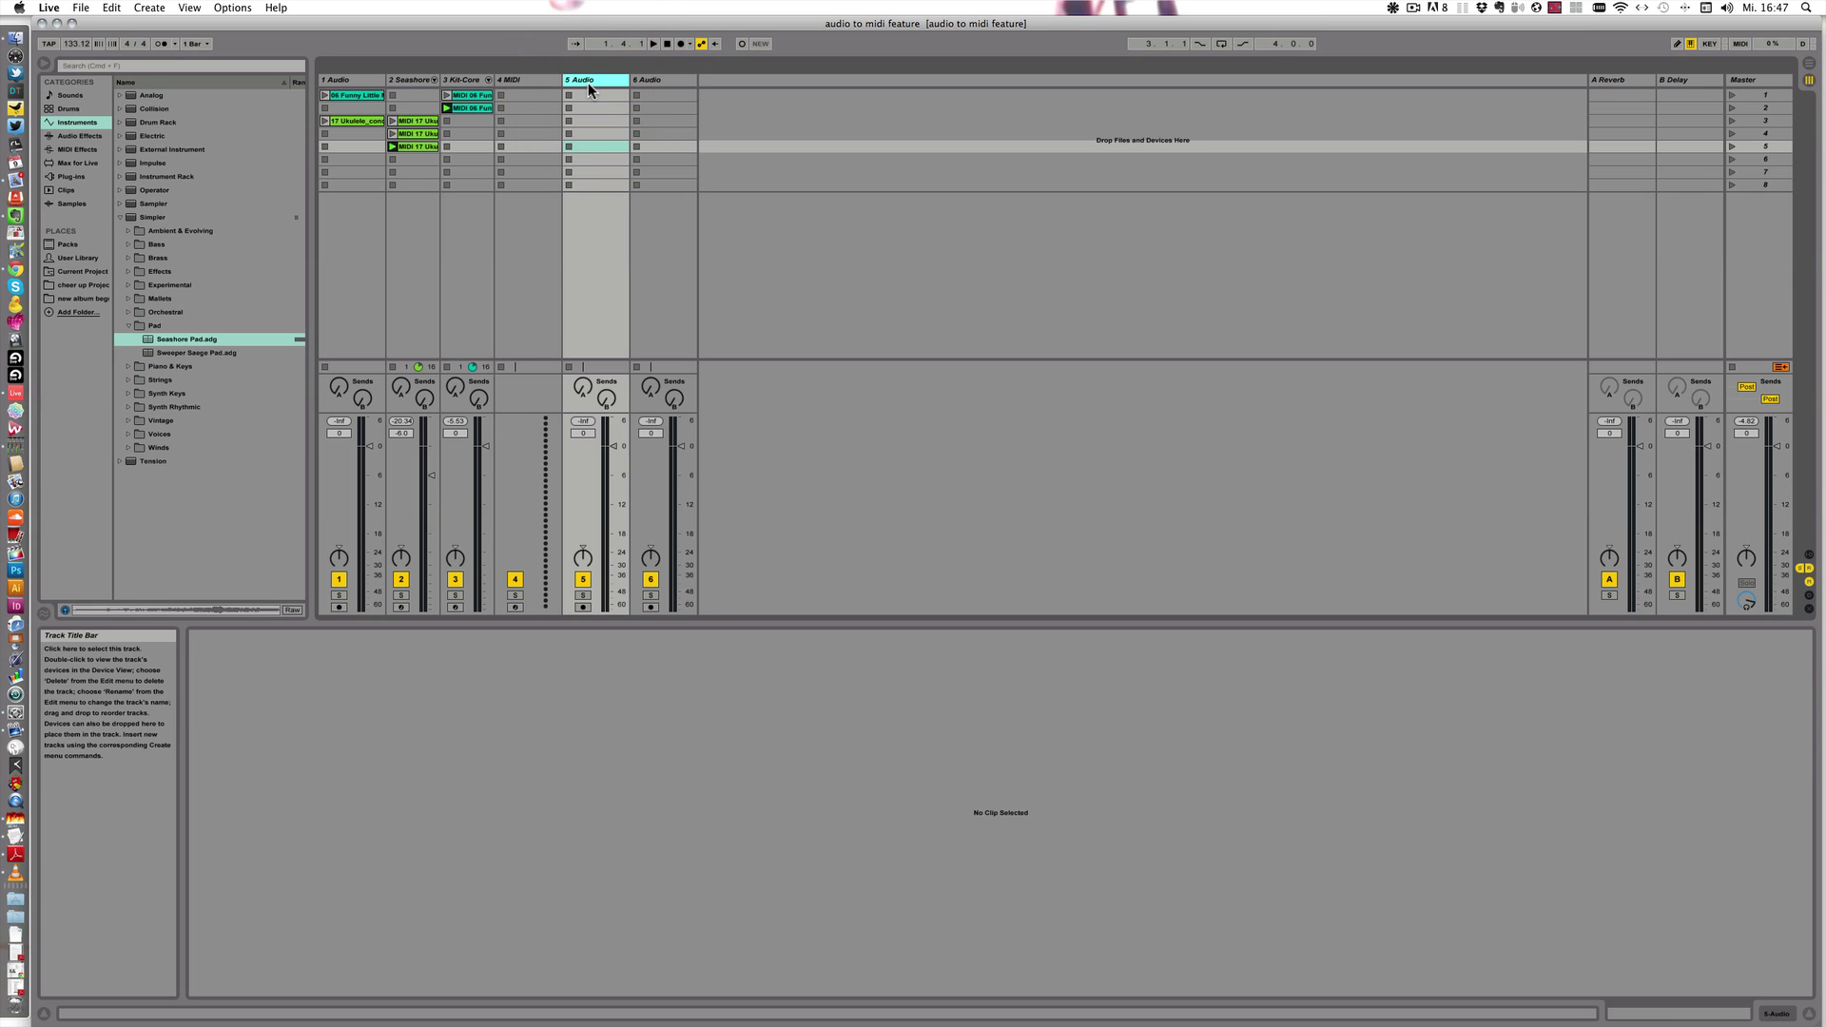
left_click(1808, 555)
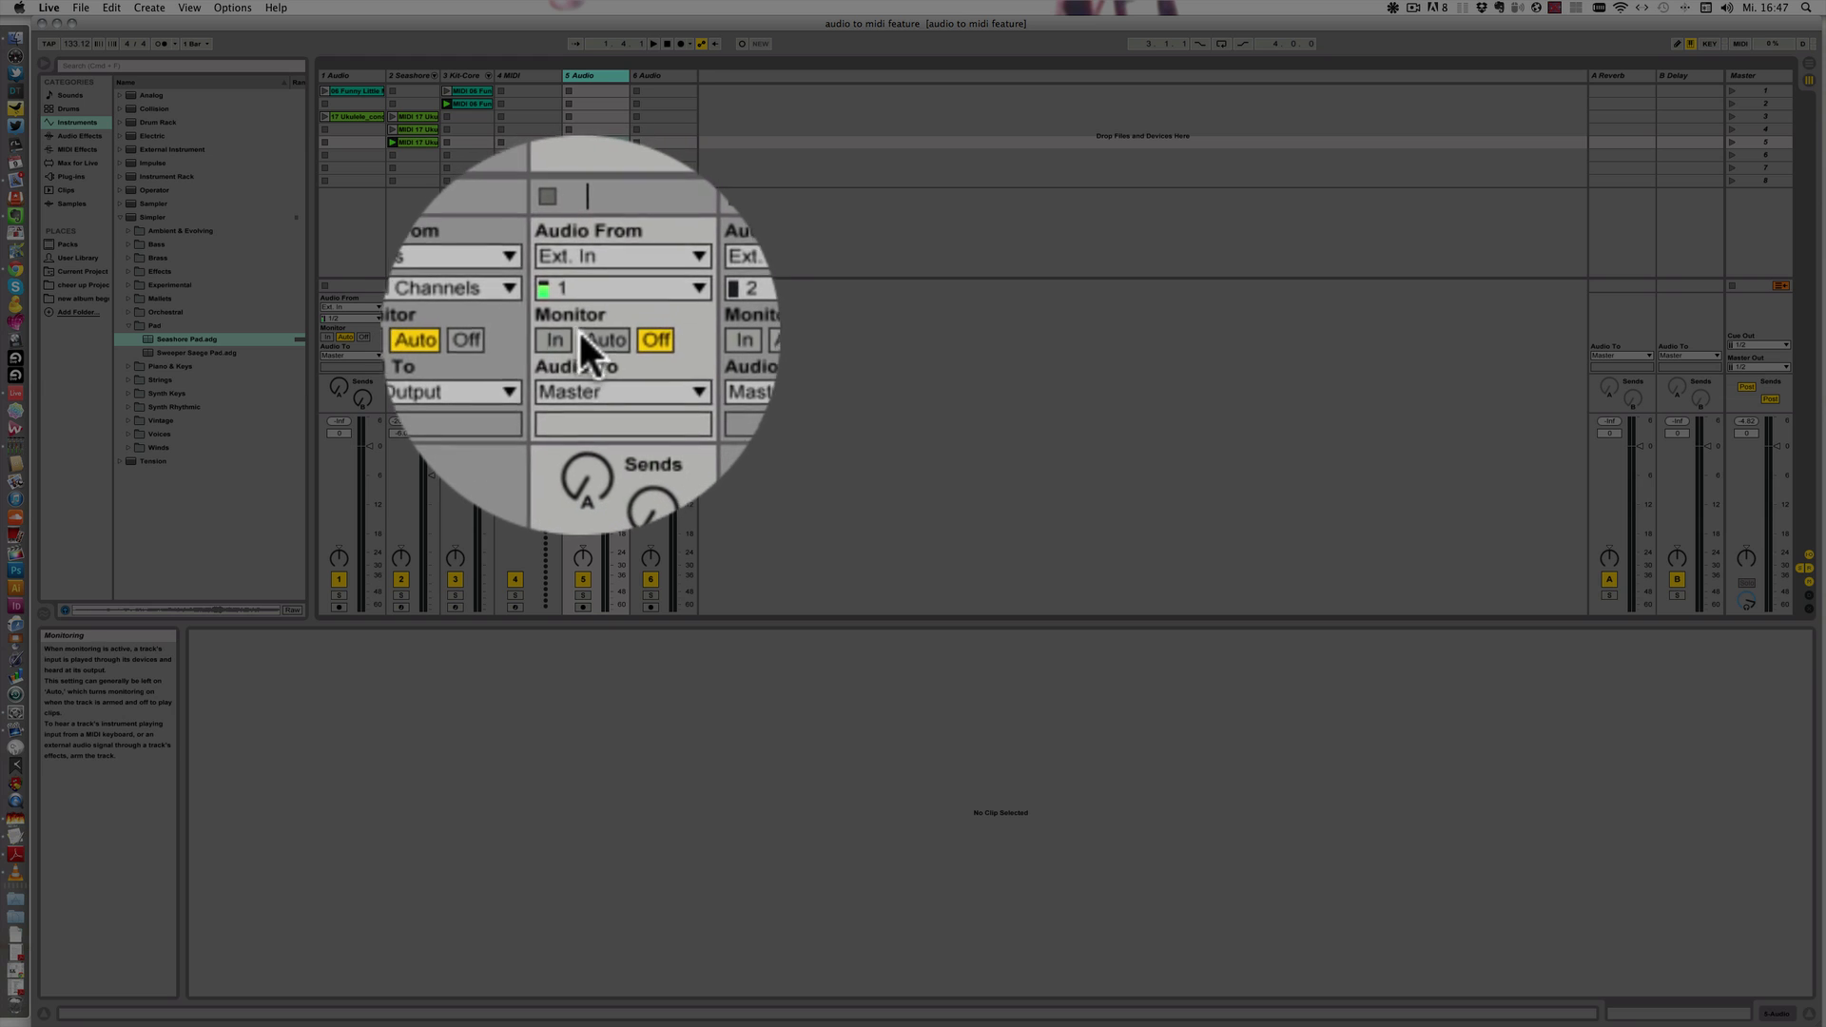
left_click(589, 336)
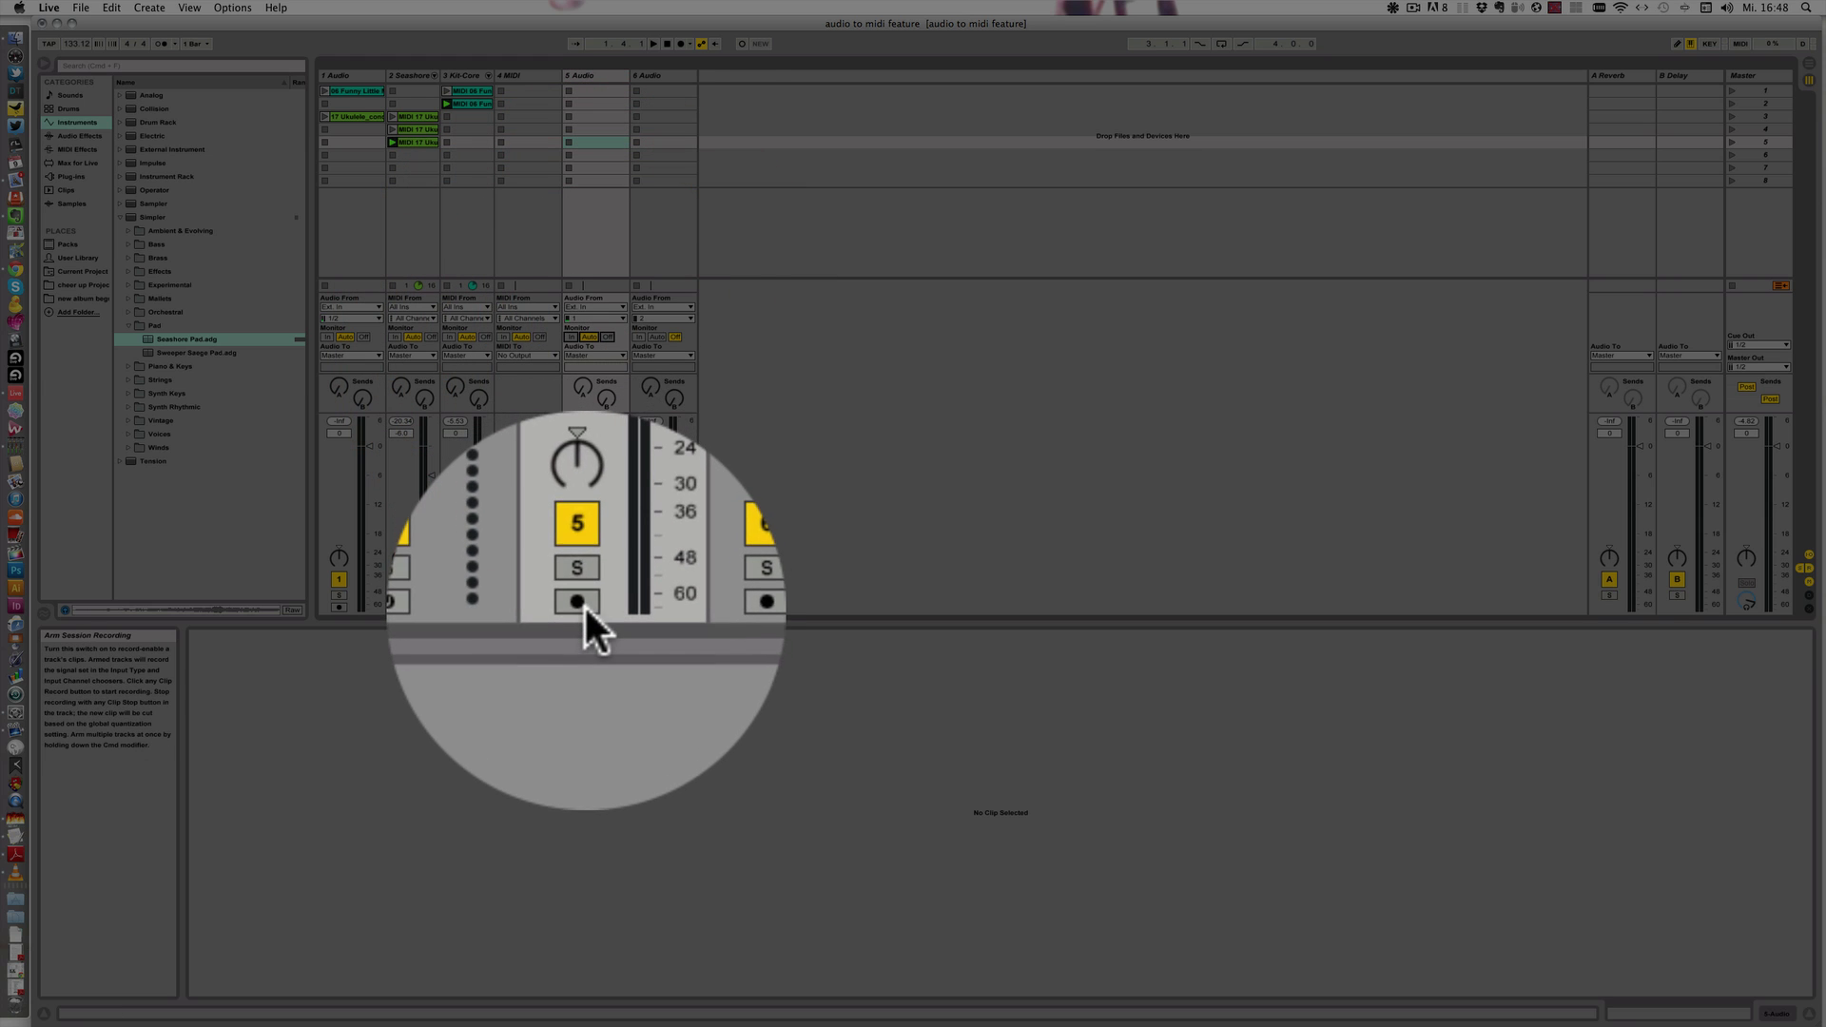
left_click(583, 607)
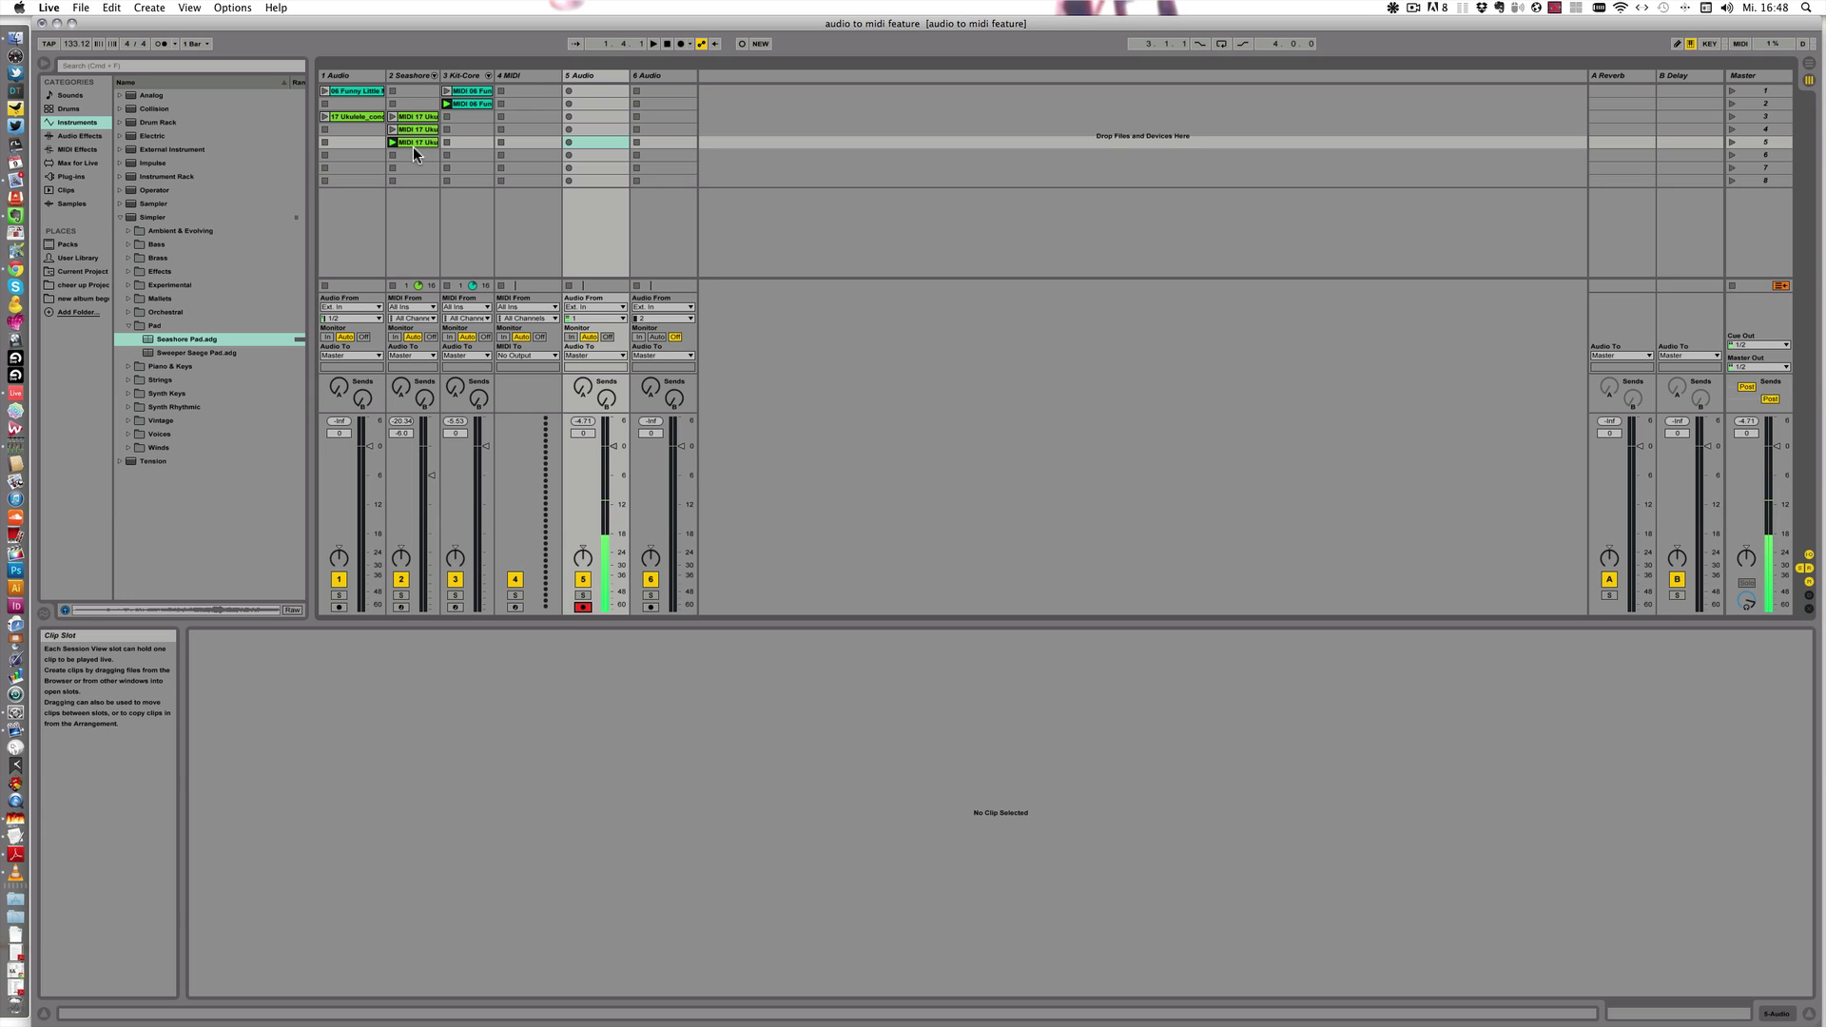
key("space")
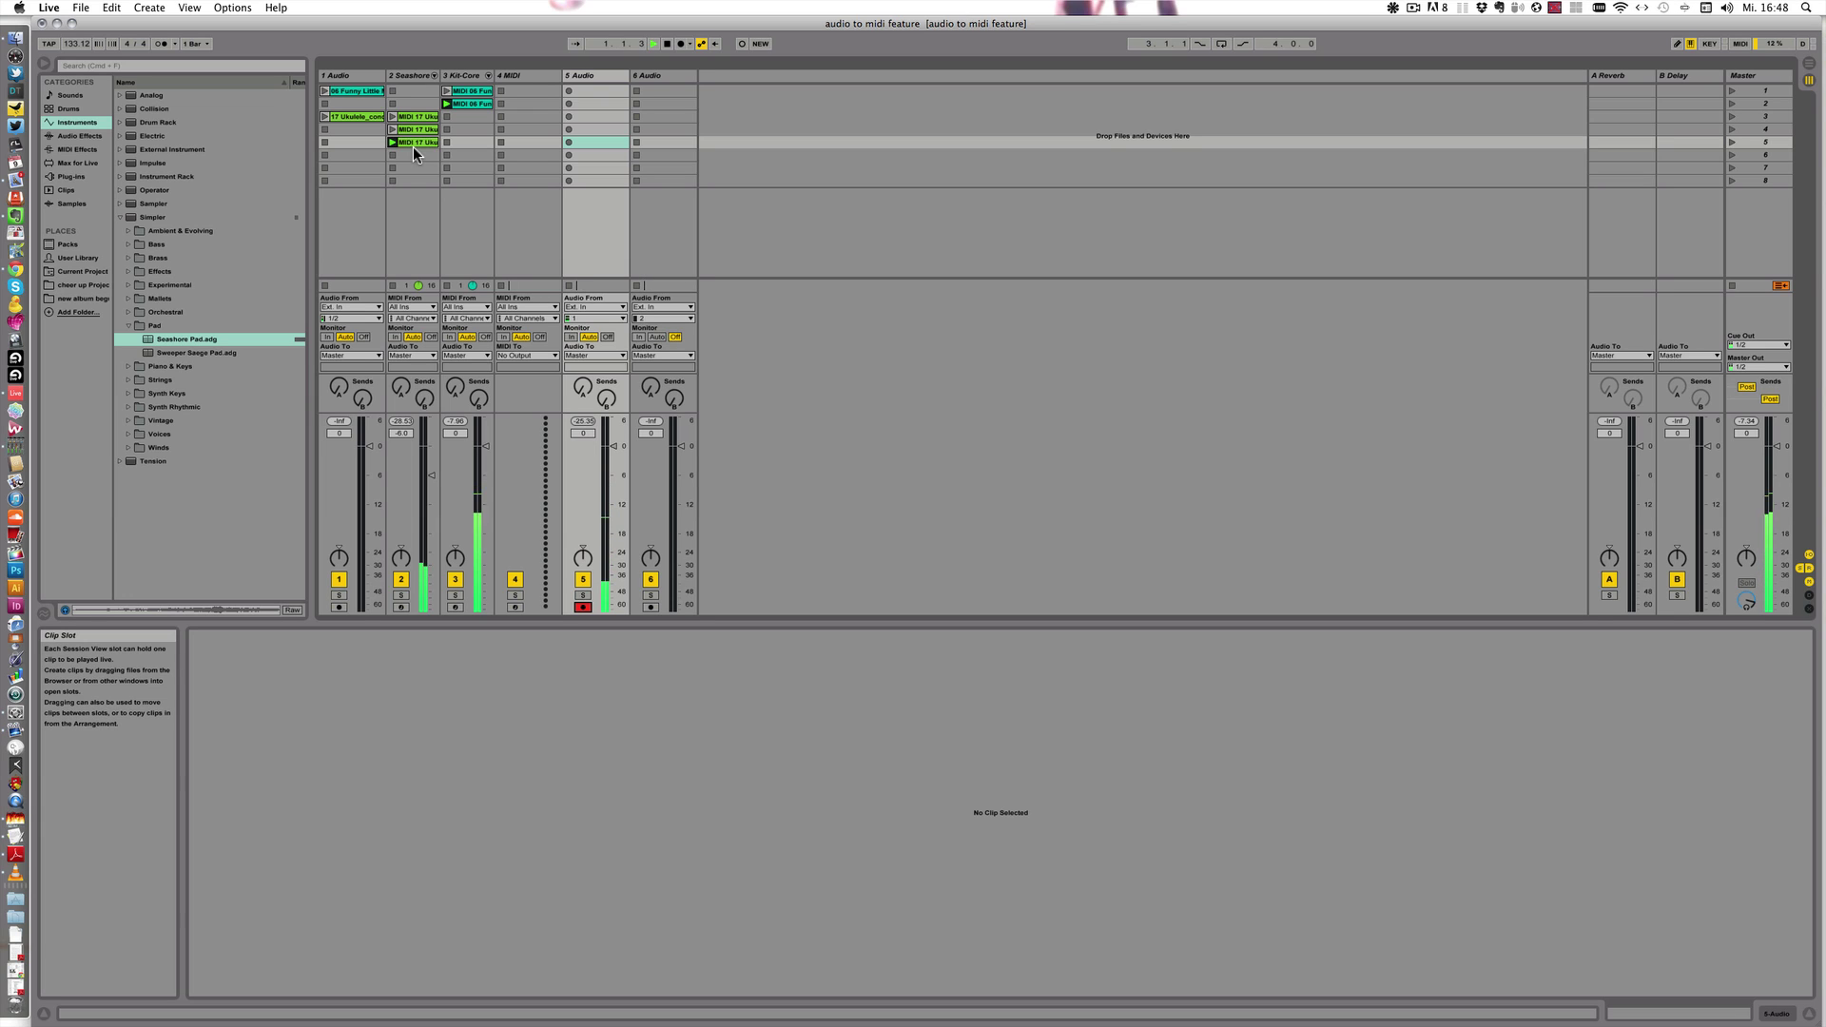
left_click(570, 92)
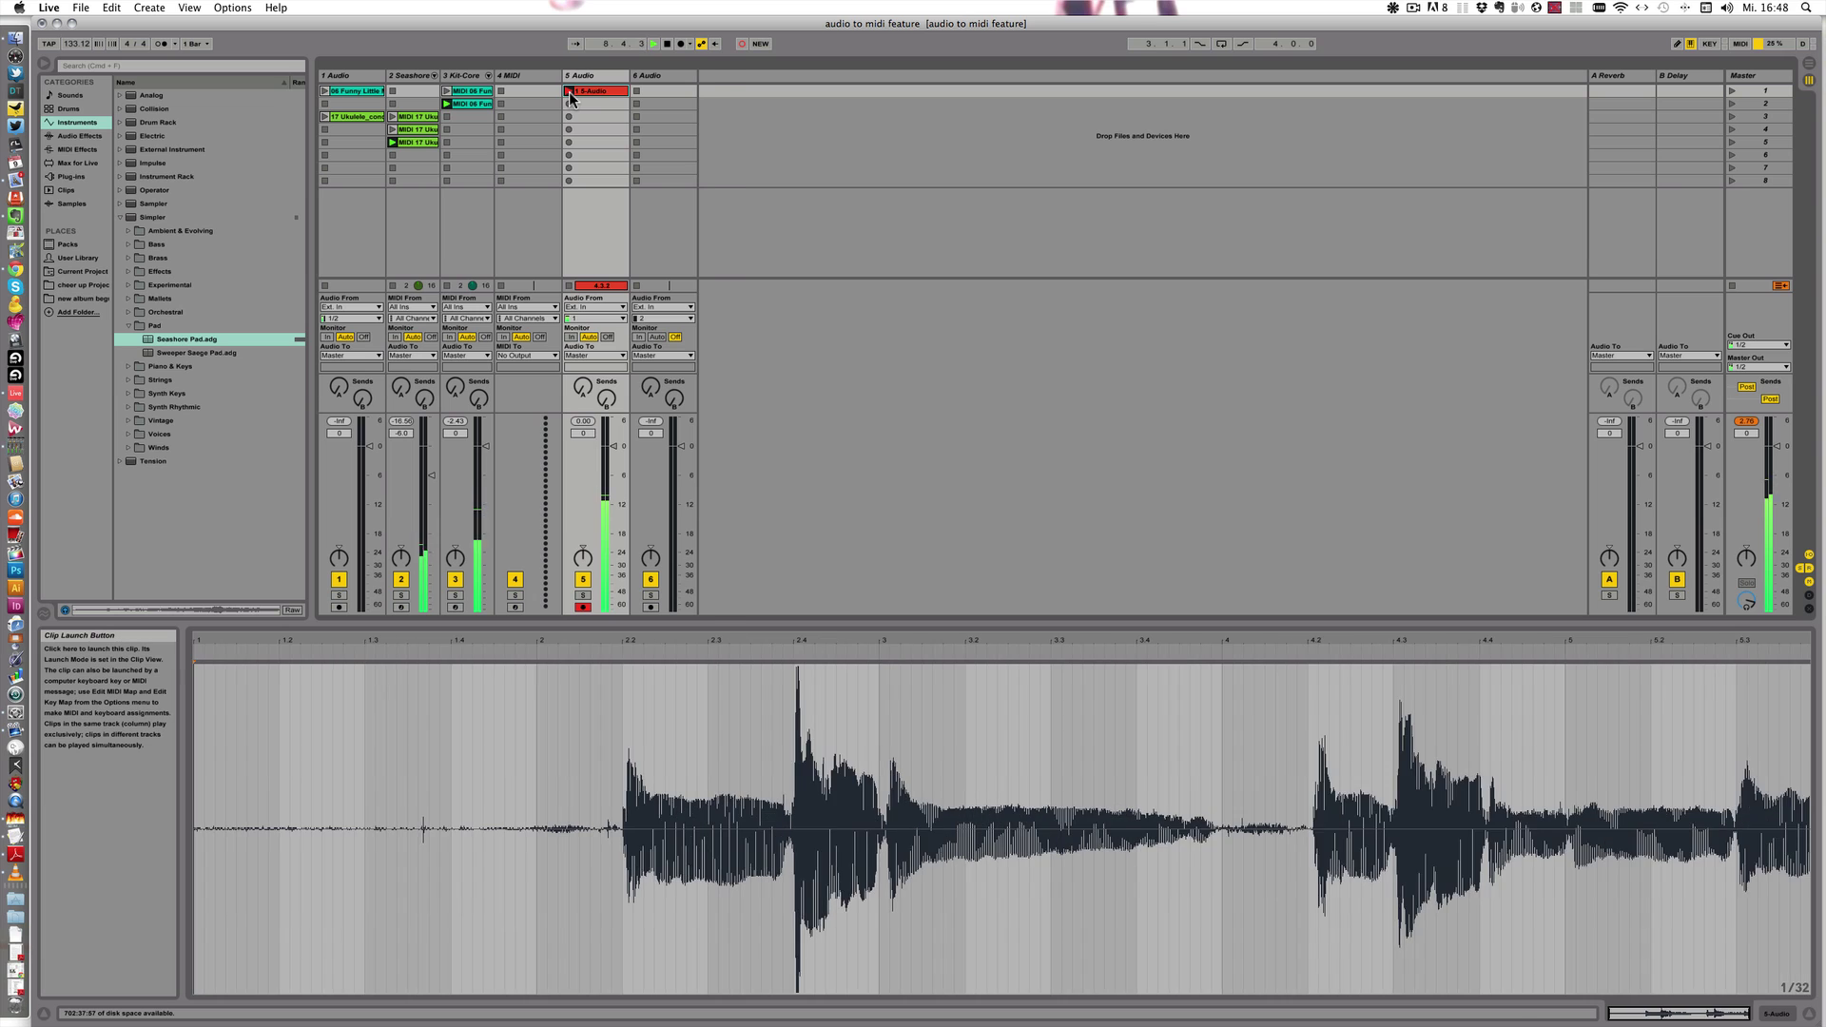
Stop recording, loop the clip from bar 2 to the waveform's end, and play it
left_click(568, 91)
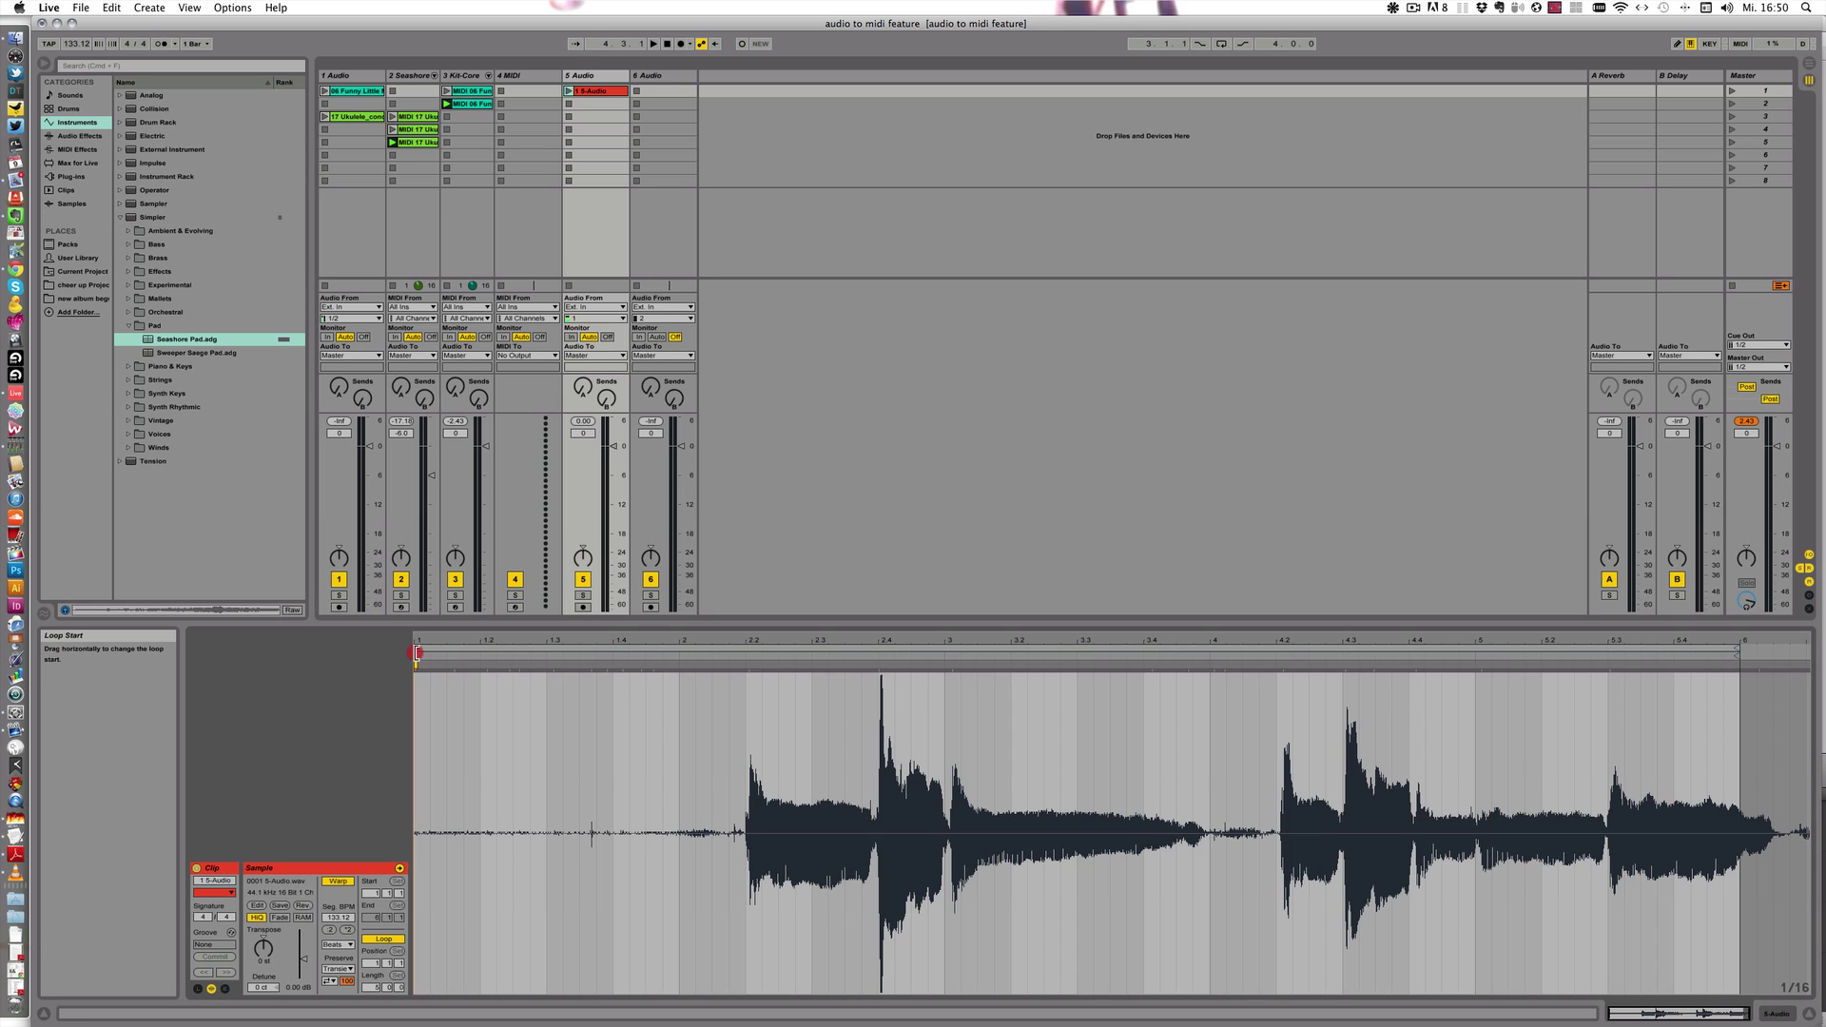
left_click_drag(415, 652, 747, 660)
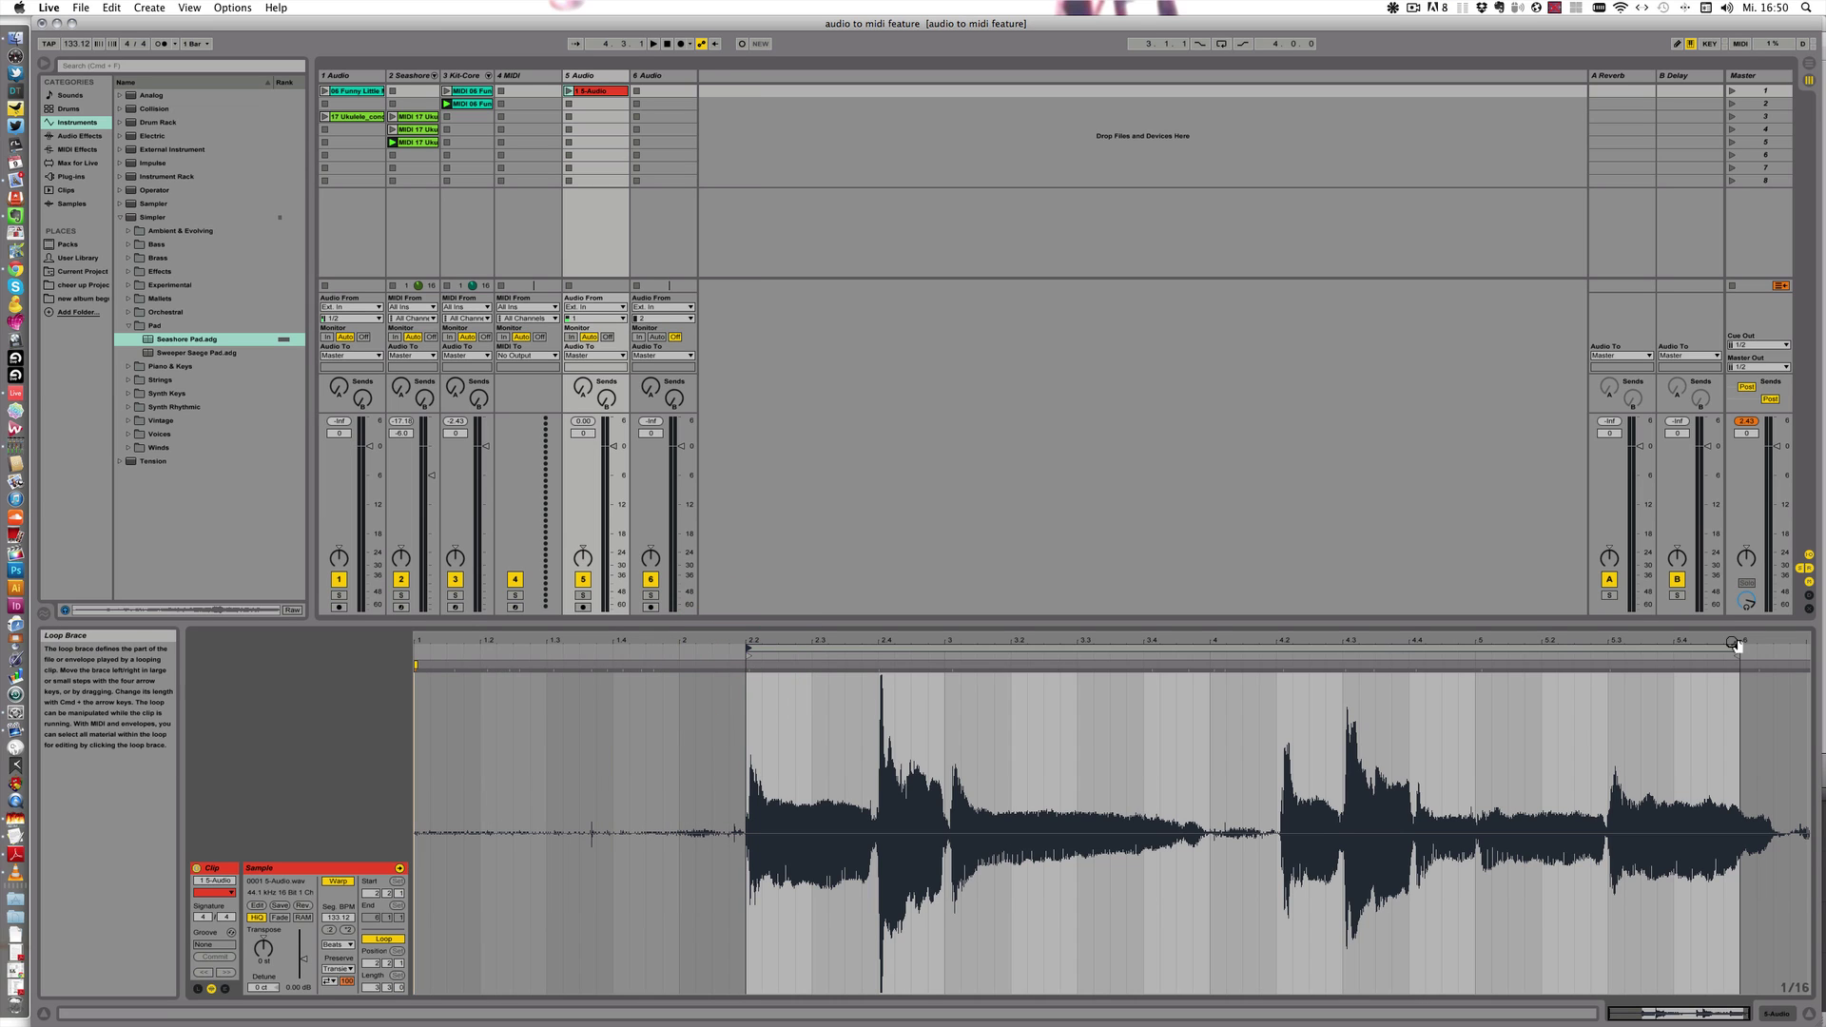
left_click_drag(1739, 646, 1802, 654)
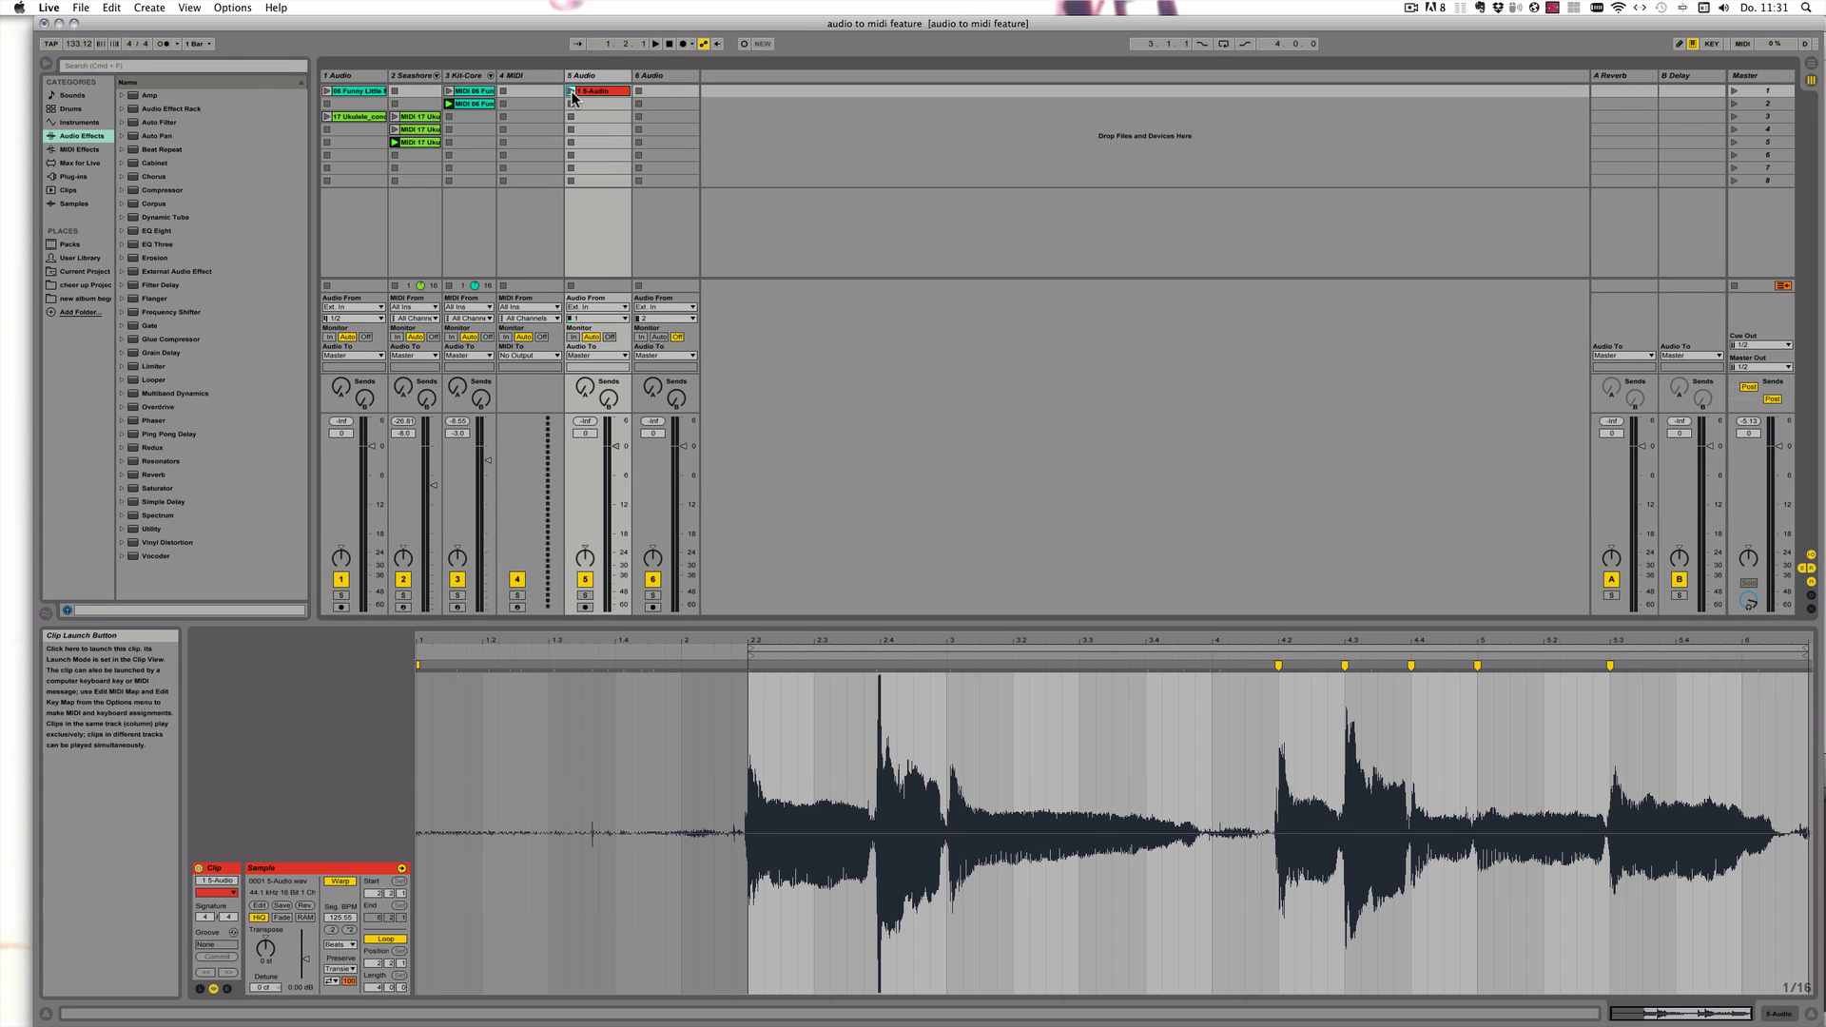
left_click(570, 91)
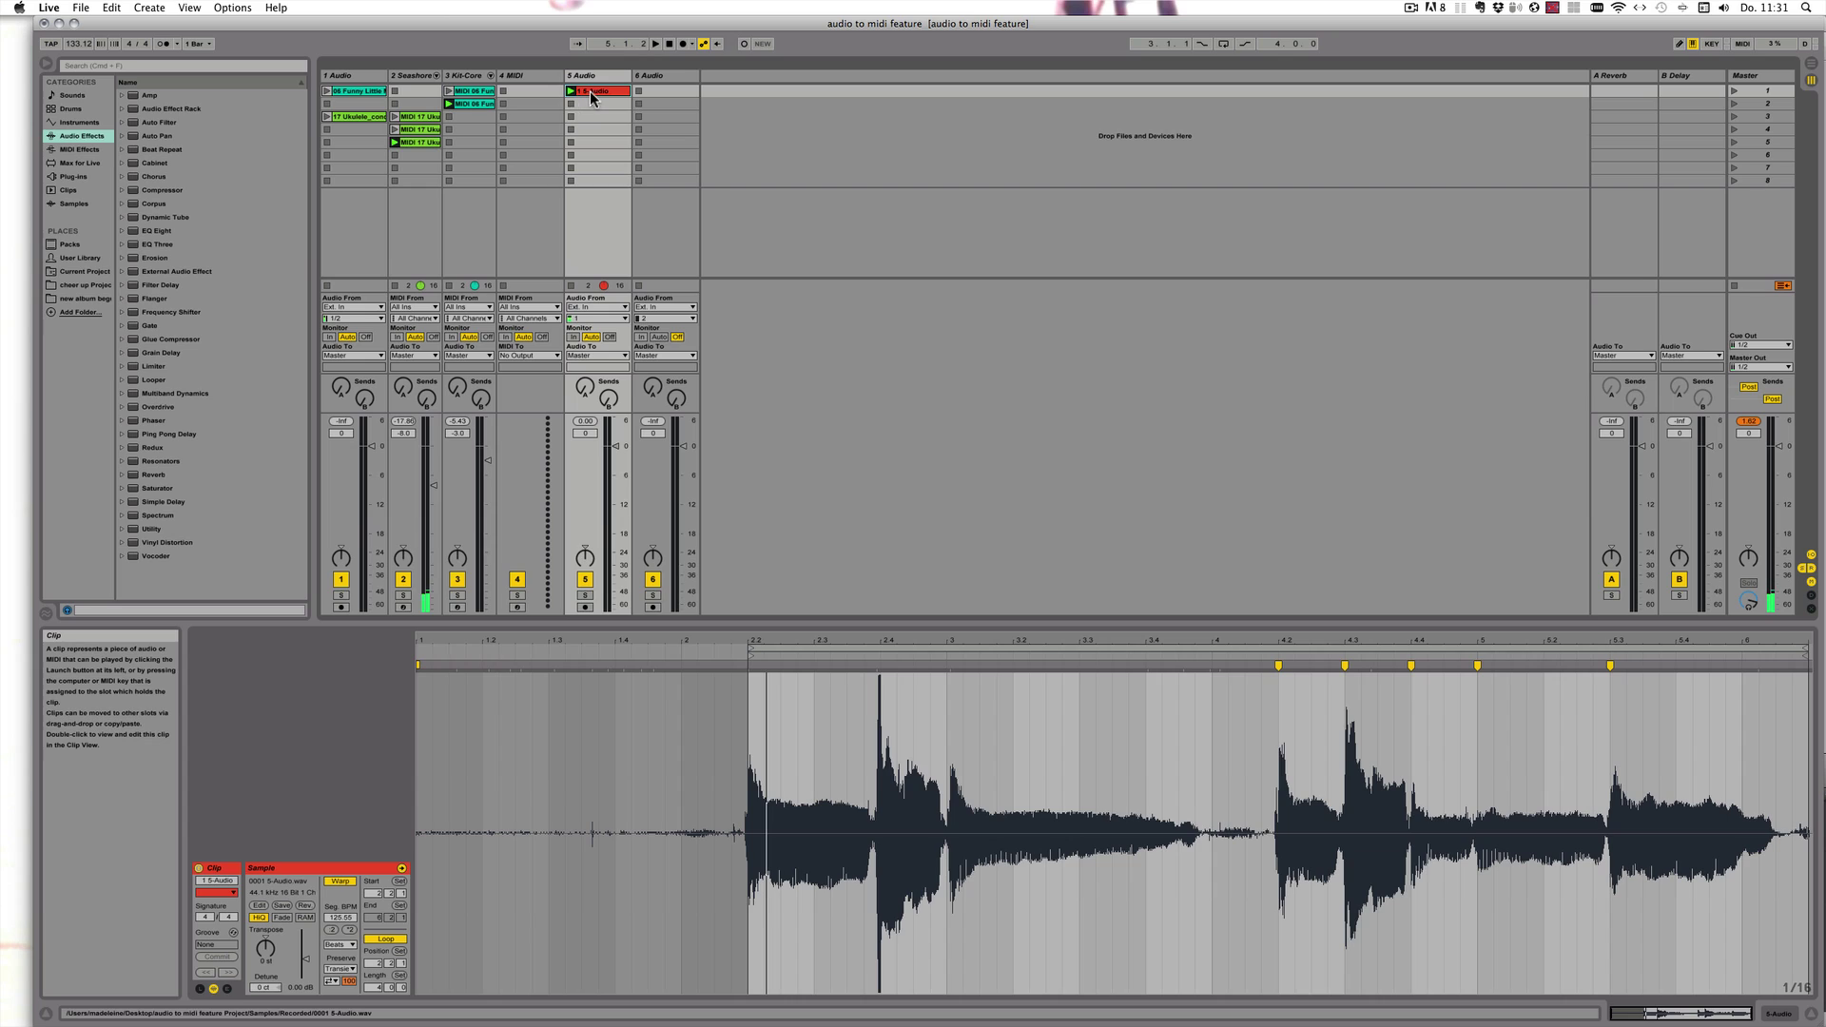
Convert the 5-Audio clip's melody to a new MIDI track via its context menu
right_click(574, 92)
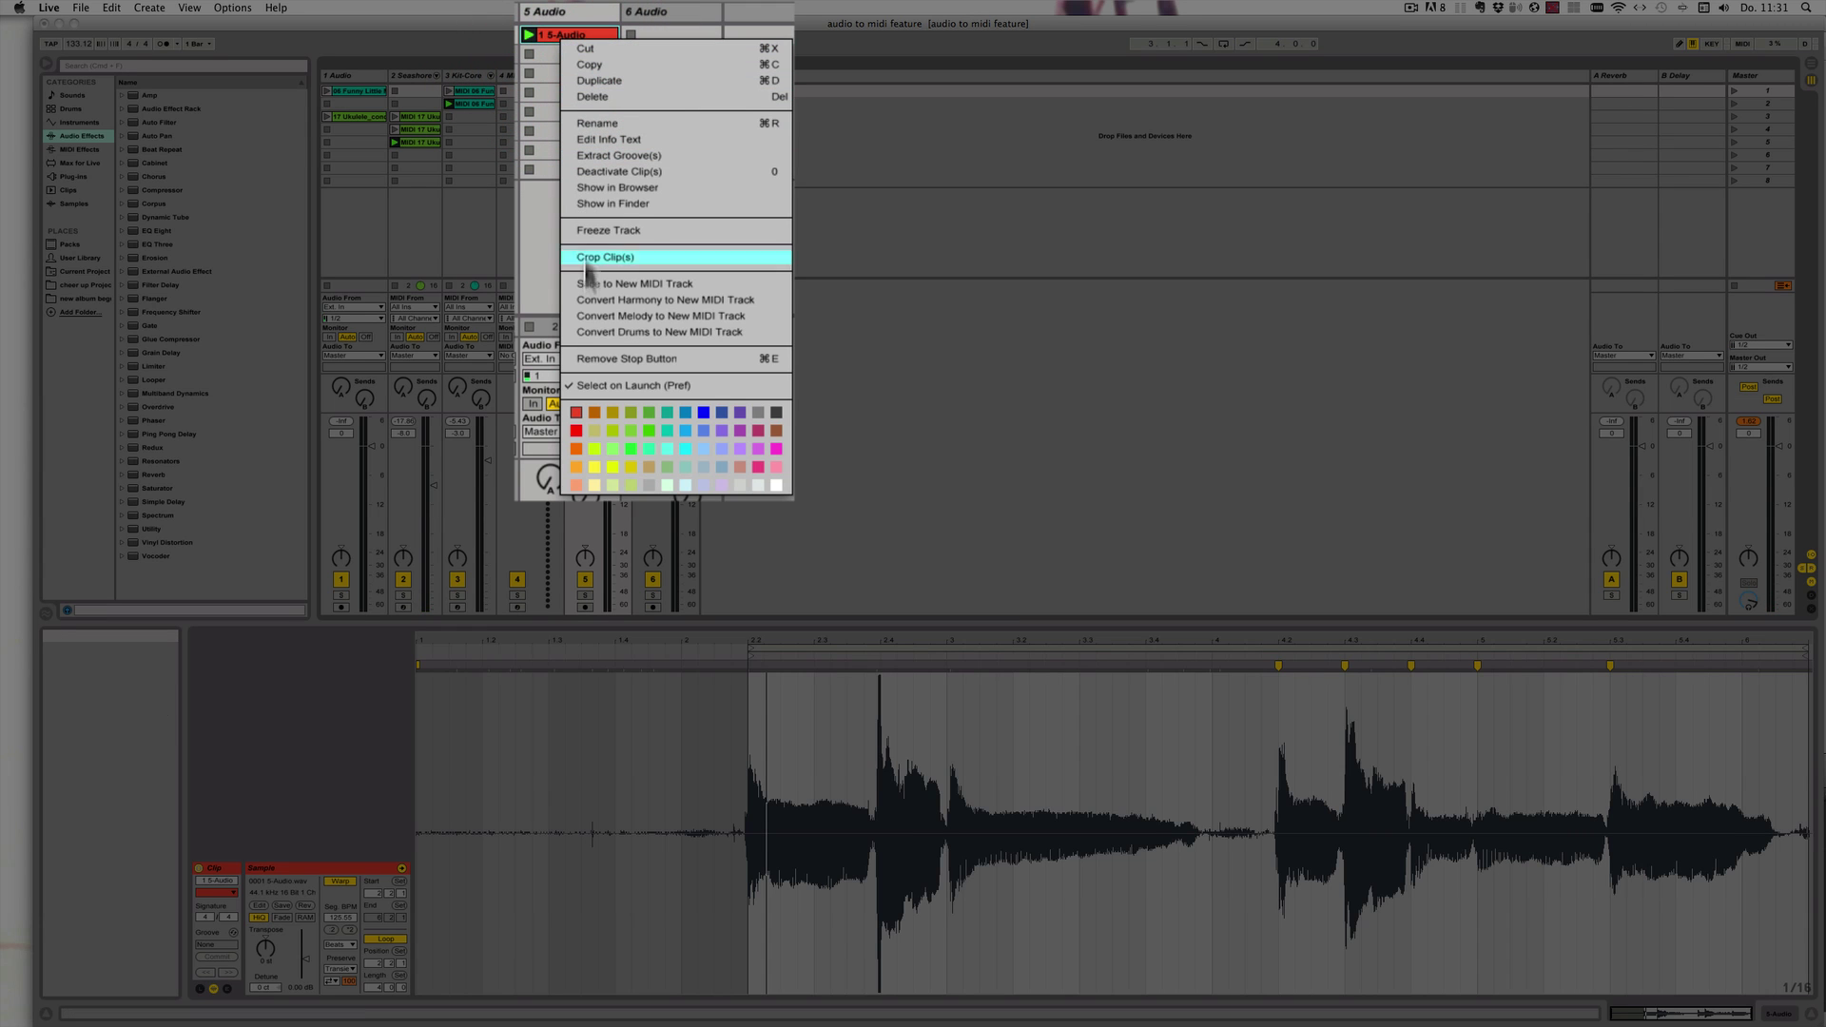
left_click(591, 323)
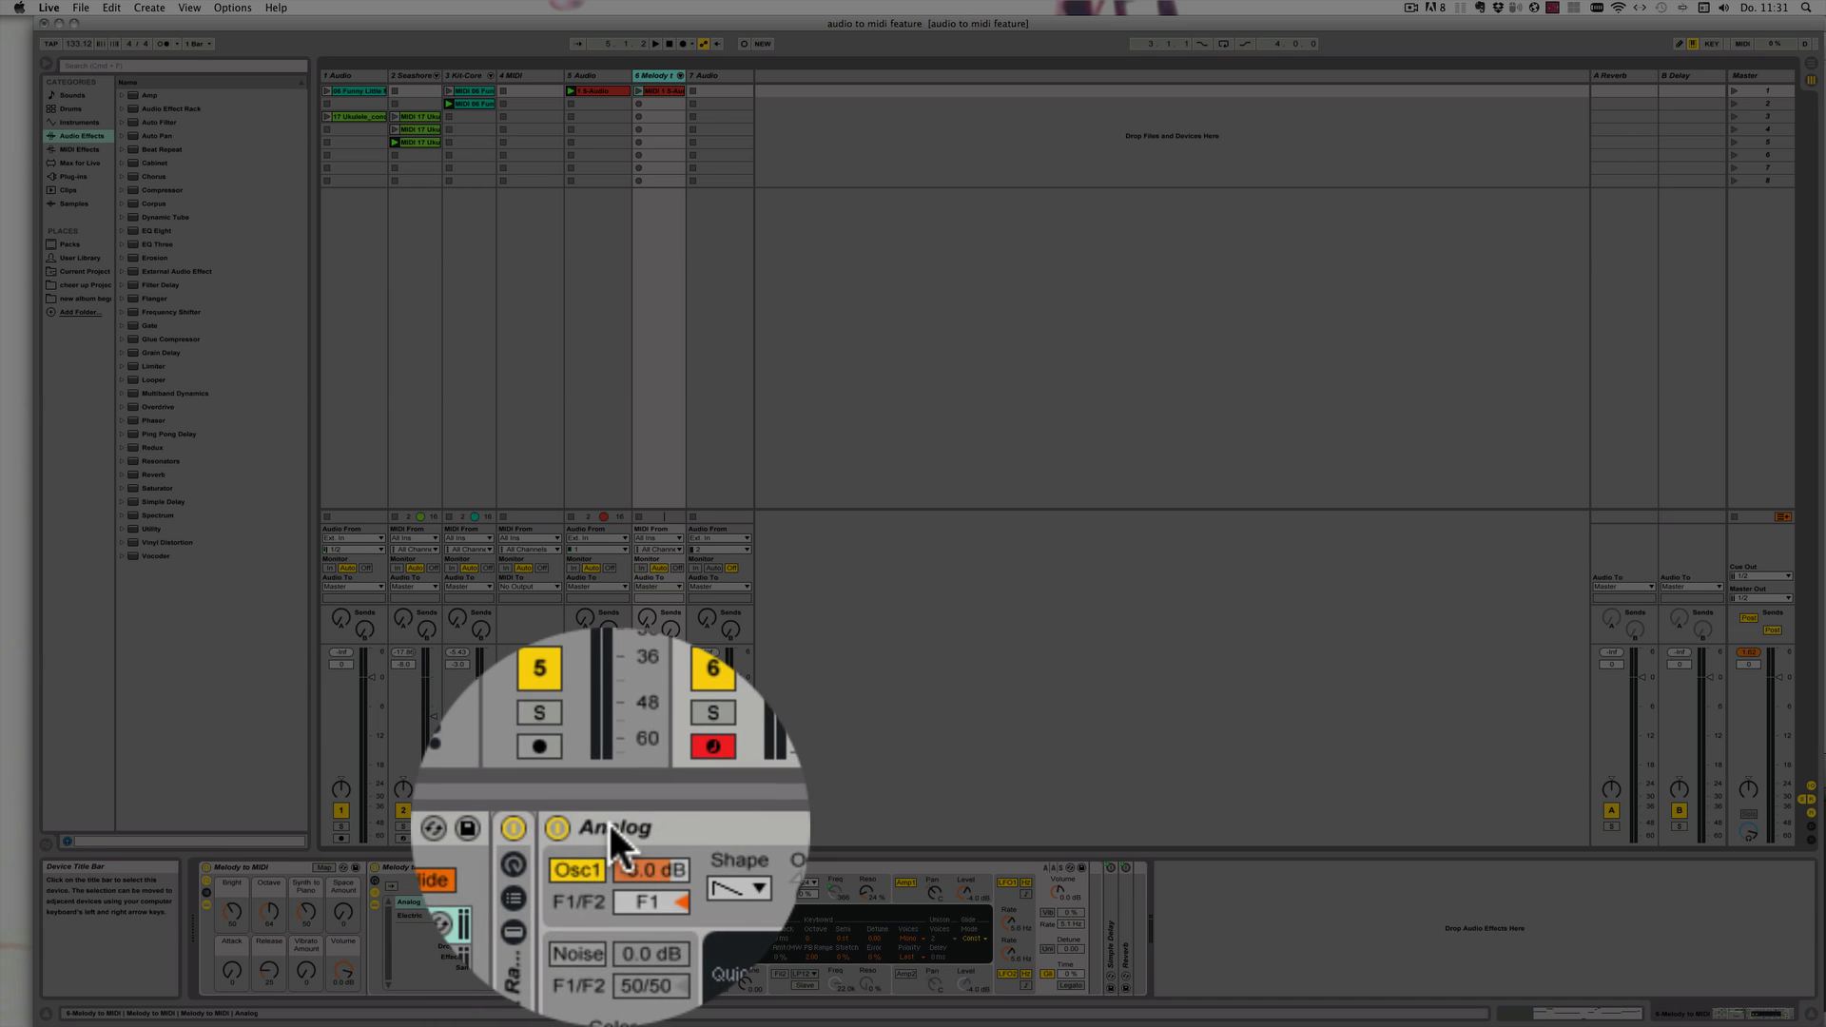
Switch the new track's Instrument Rack to the Electric piano chain
left_click(242, 901)
left_click(424, 915)
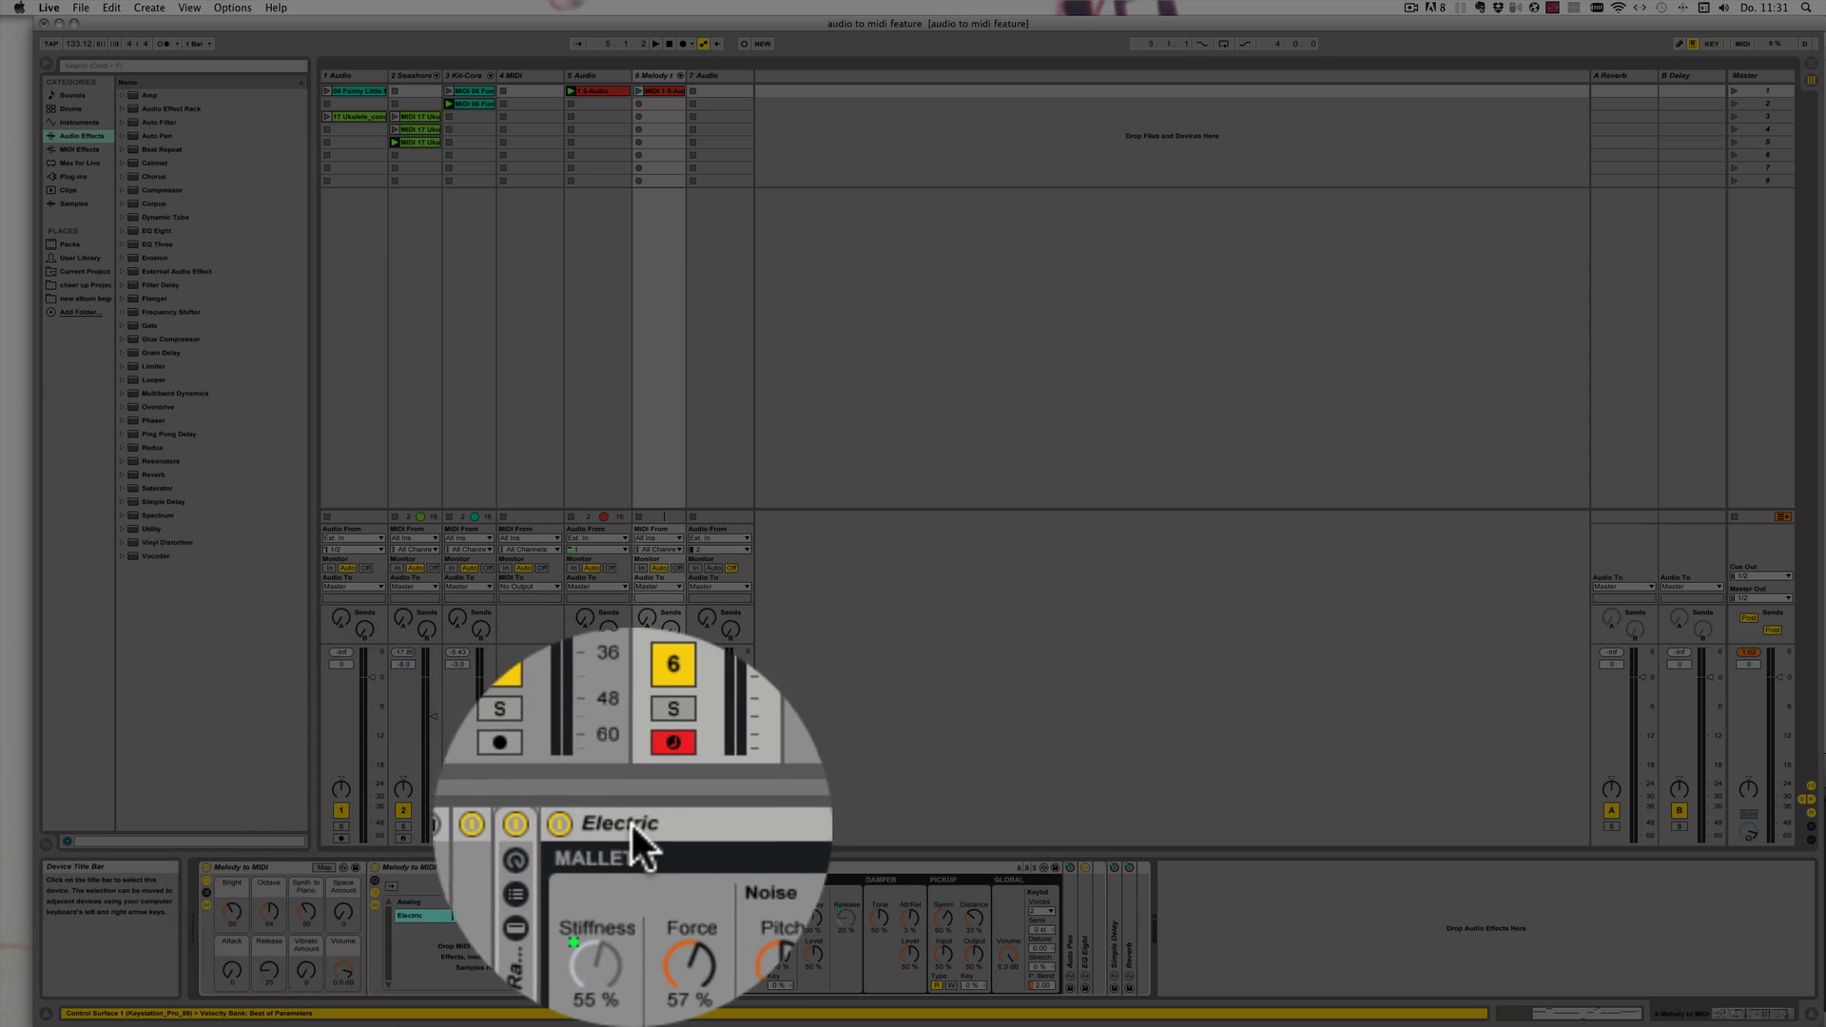
left_click(633, 866)
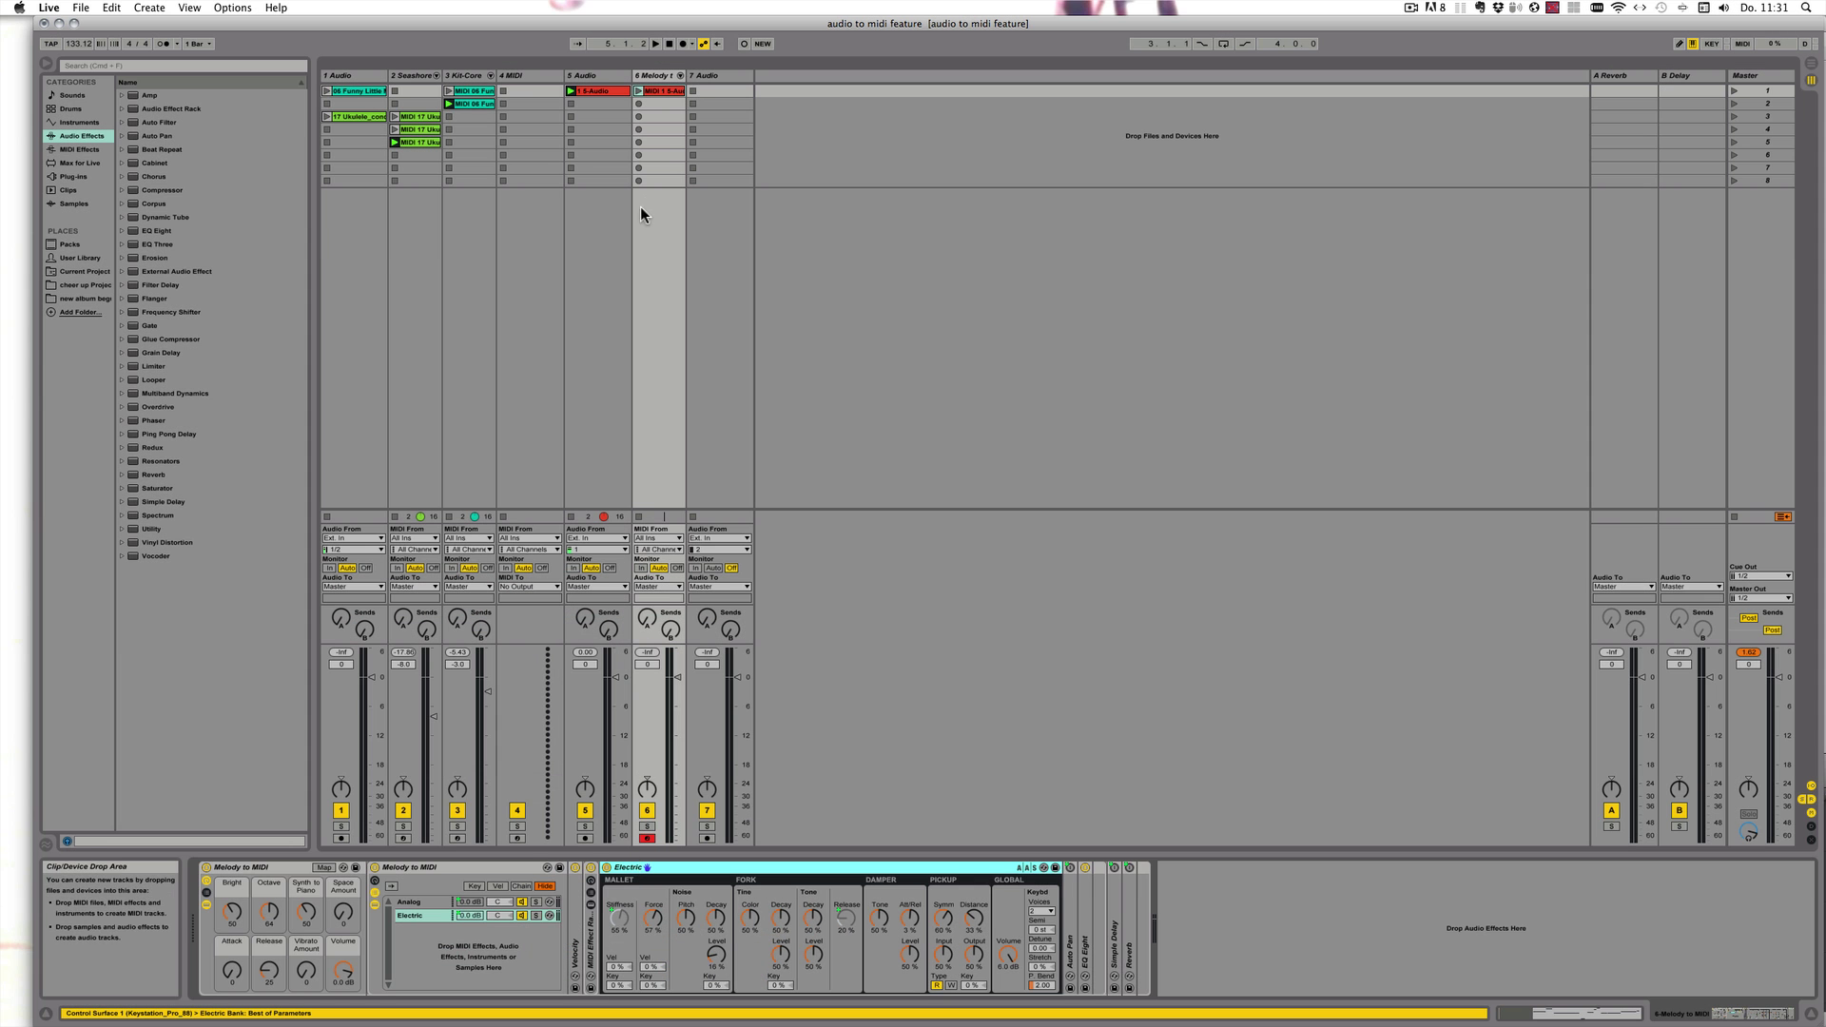
Disarm track 6, stop track 5's audio clip, and launch the MIDI clip with its notes shown
left_click(647, 837)
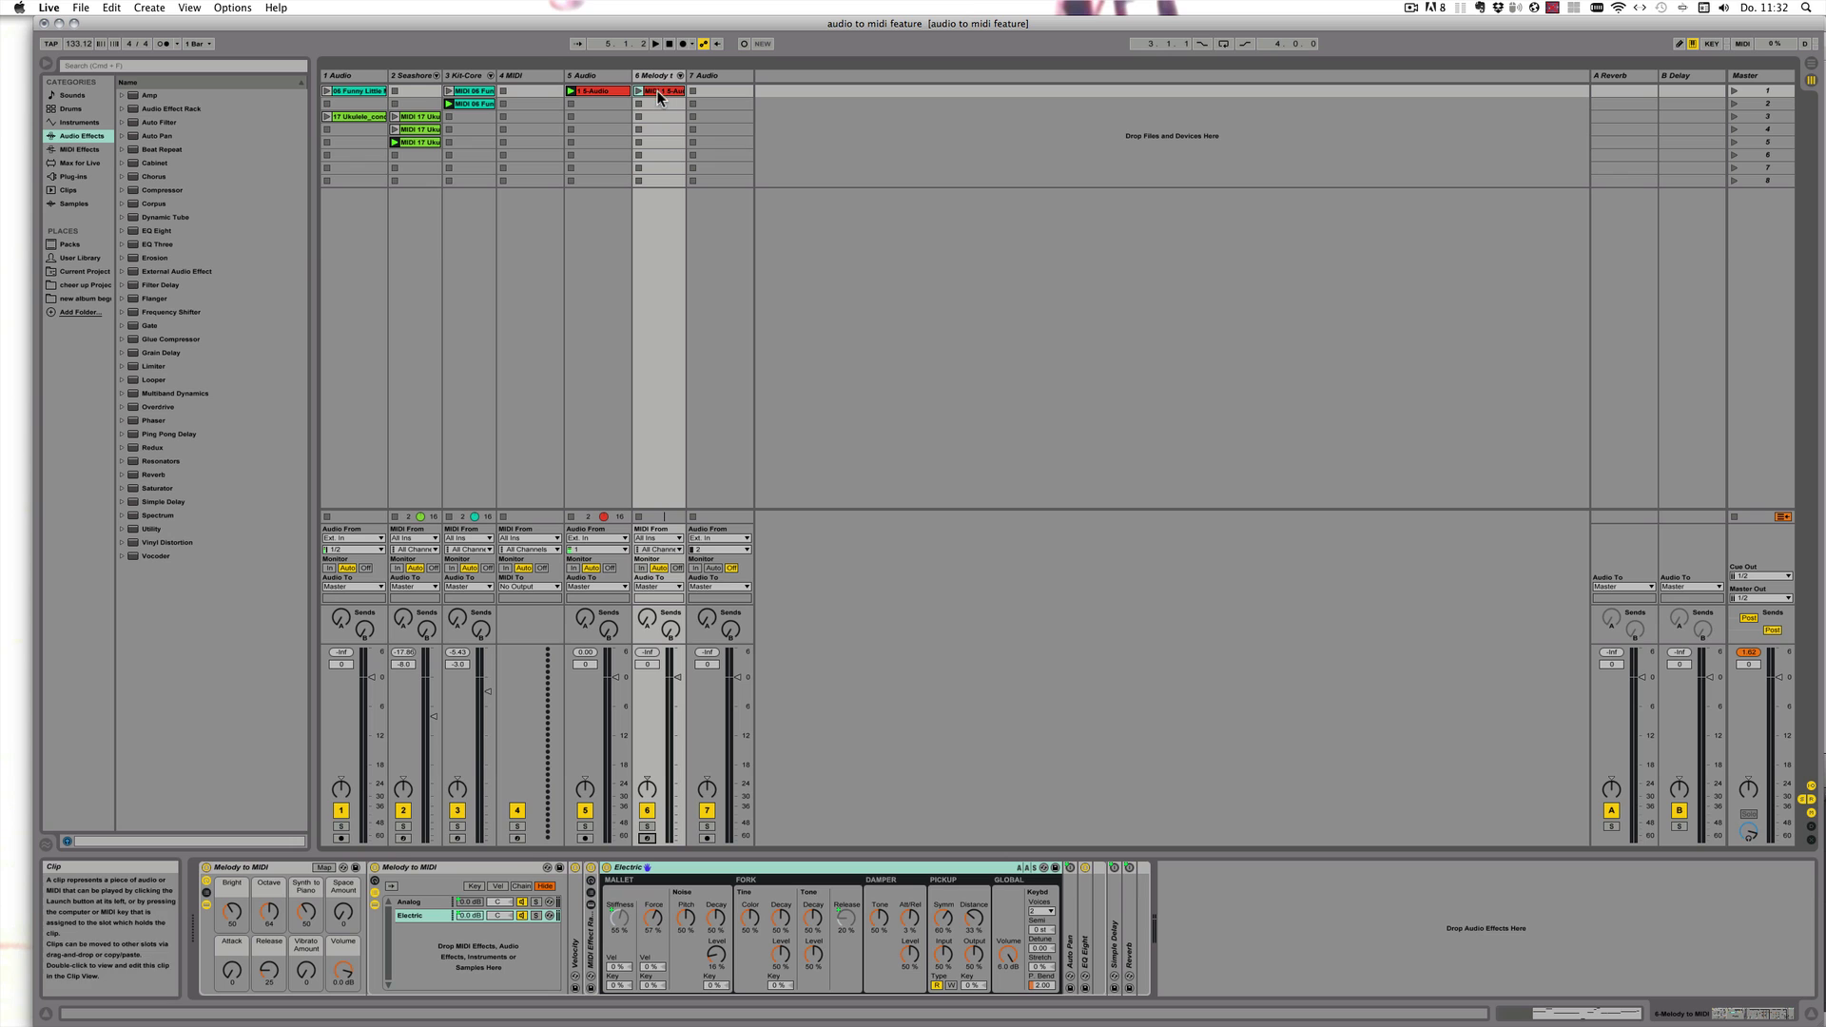
left_click(571, 104)
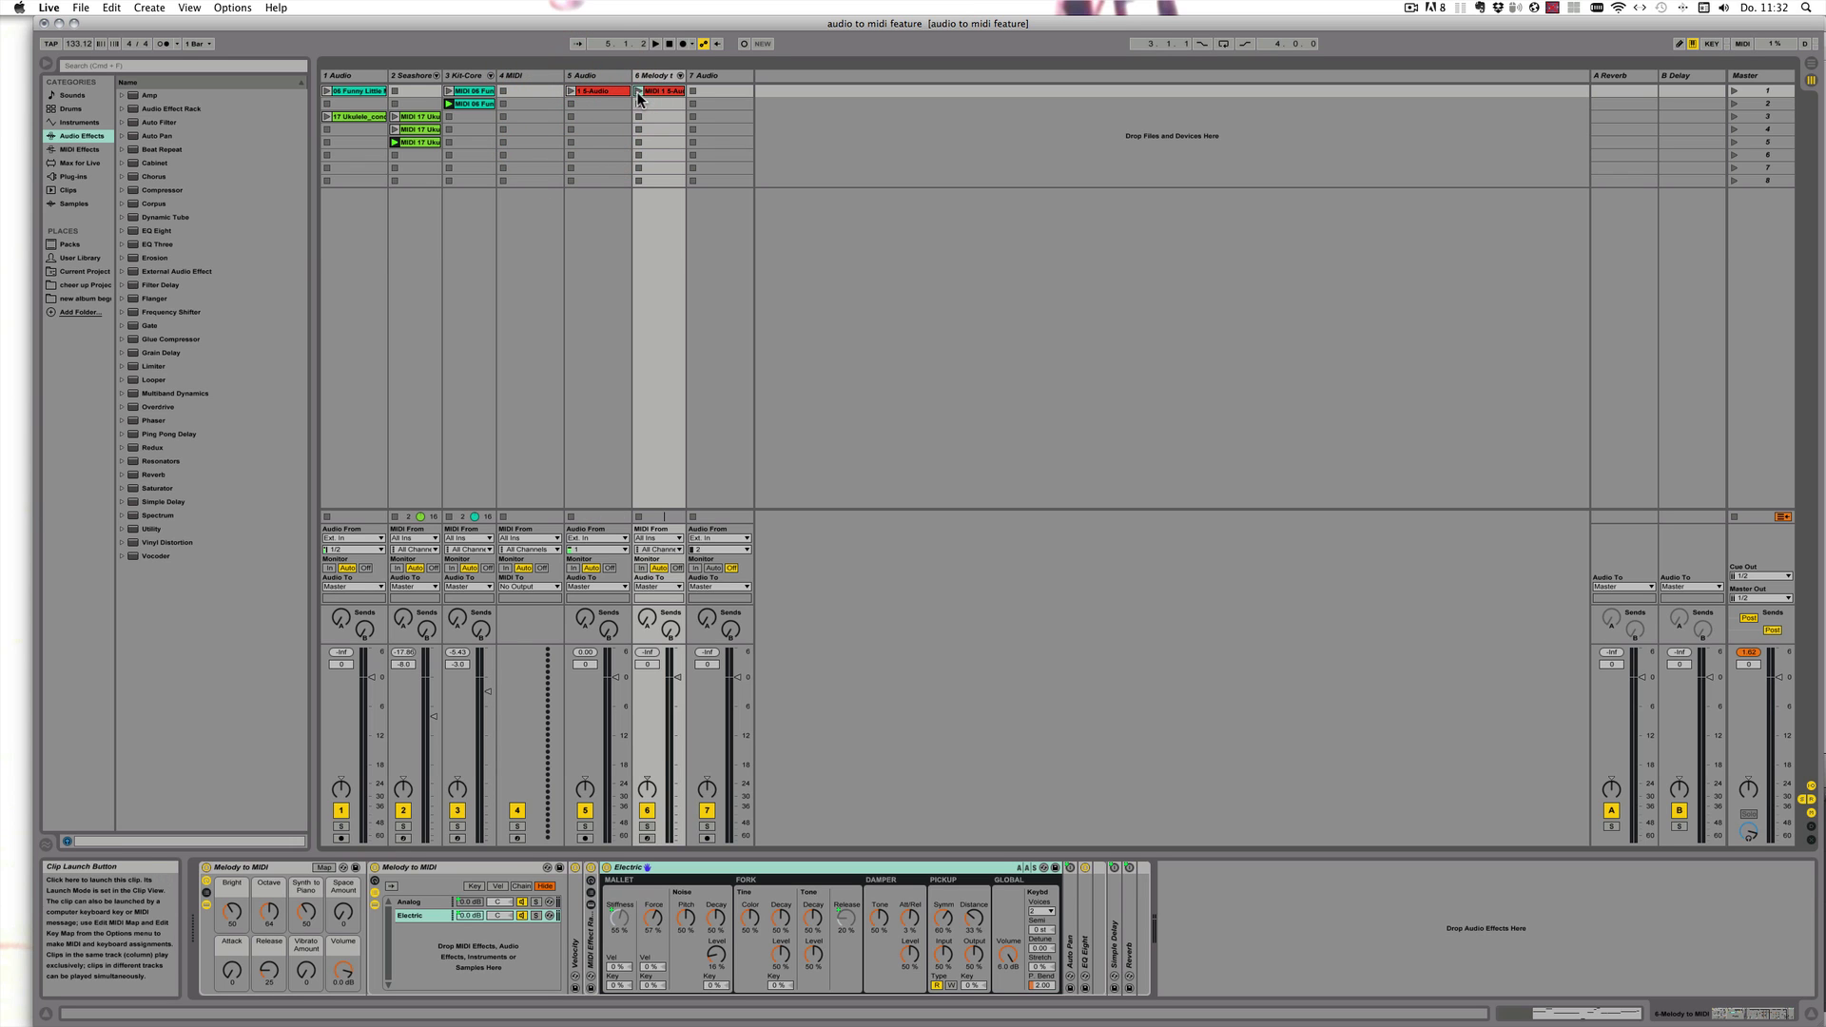
left_click(638, 92)
left_click(659, 91)
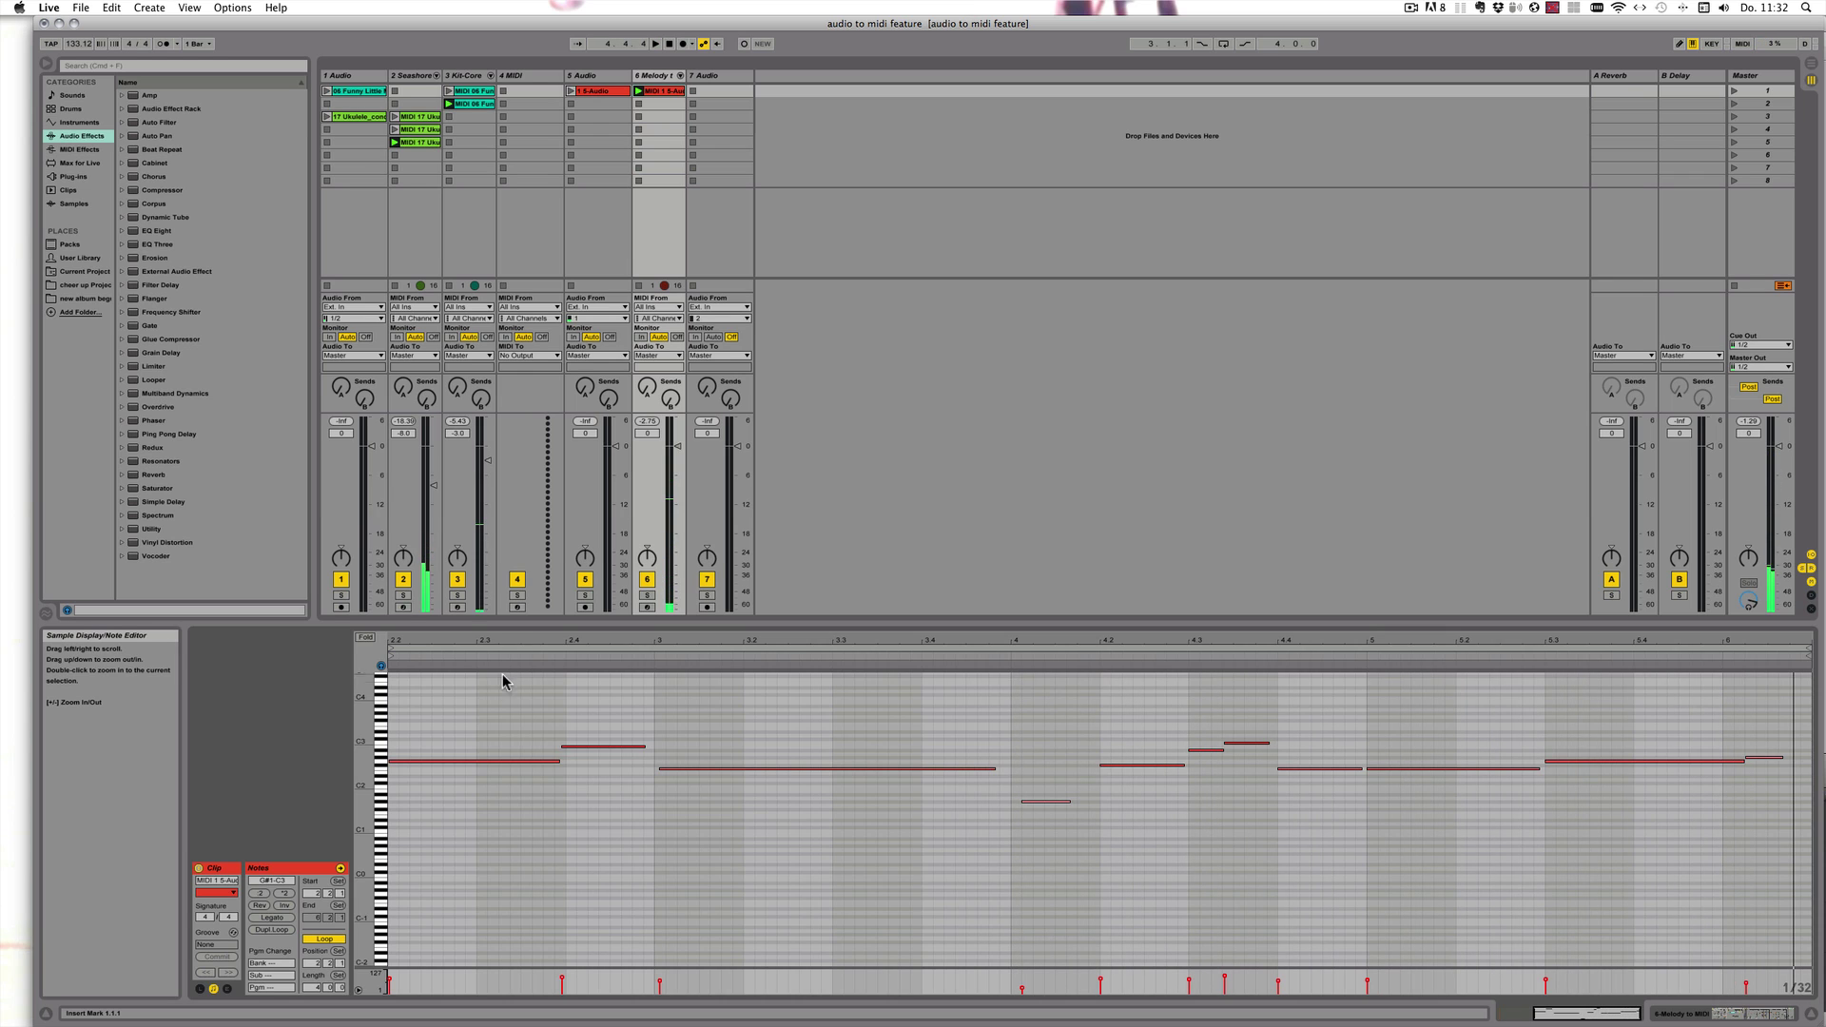
Select all notes in the MIDI clip and quantize them to the grid
key("super")
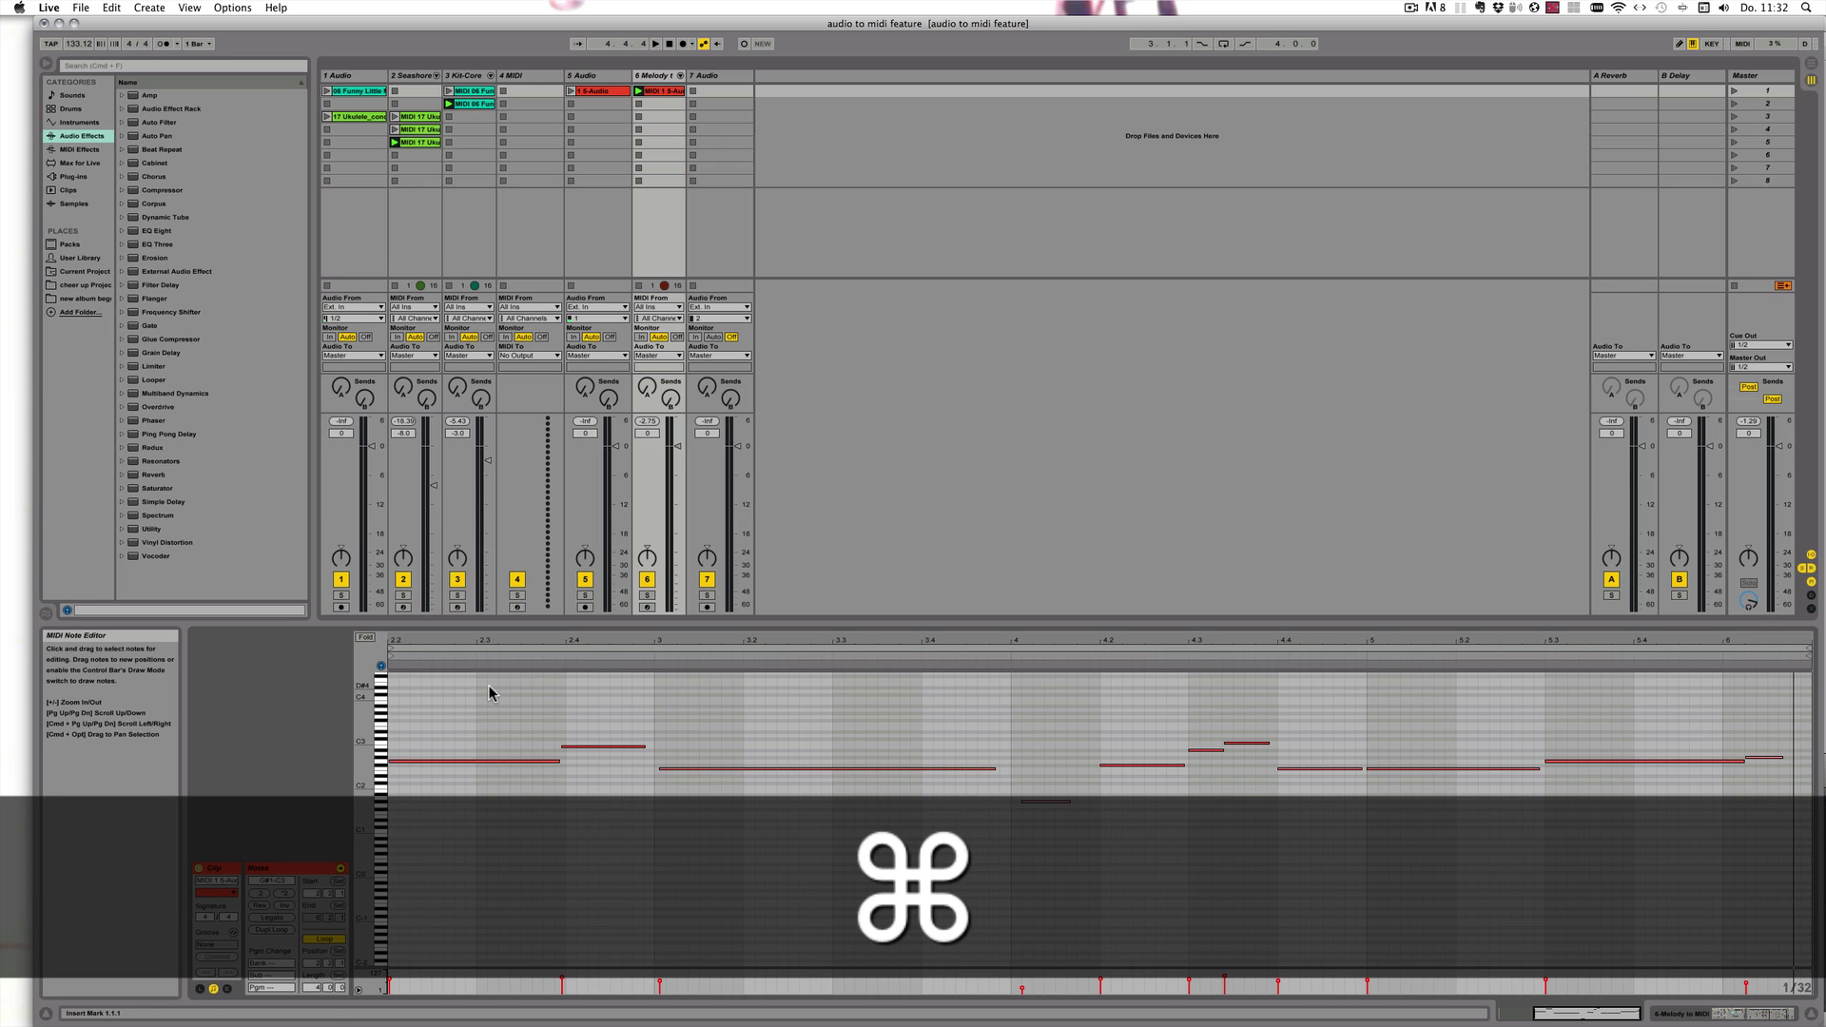
key("super+a")
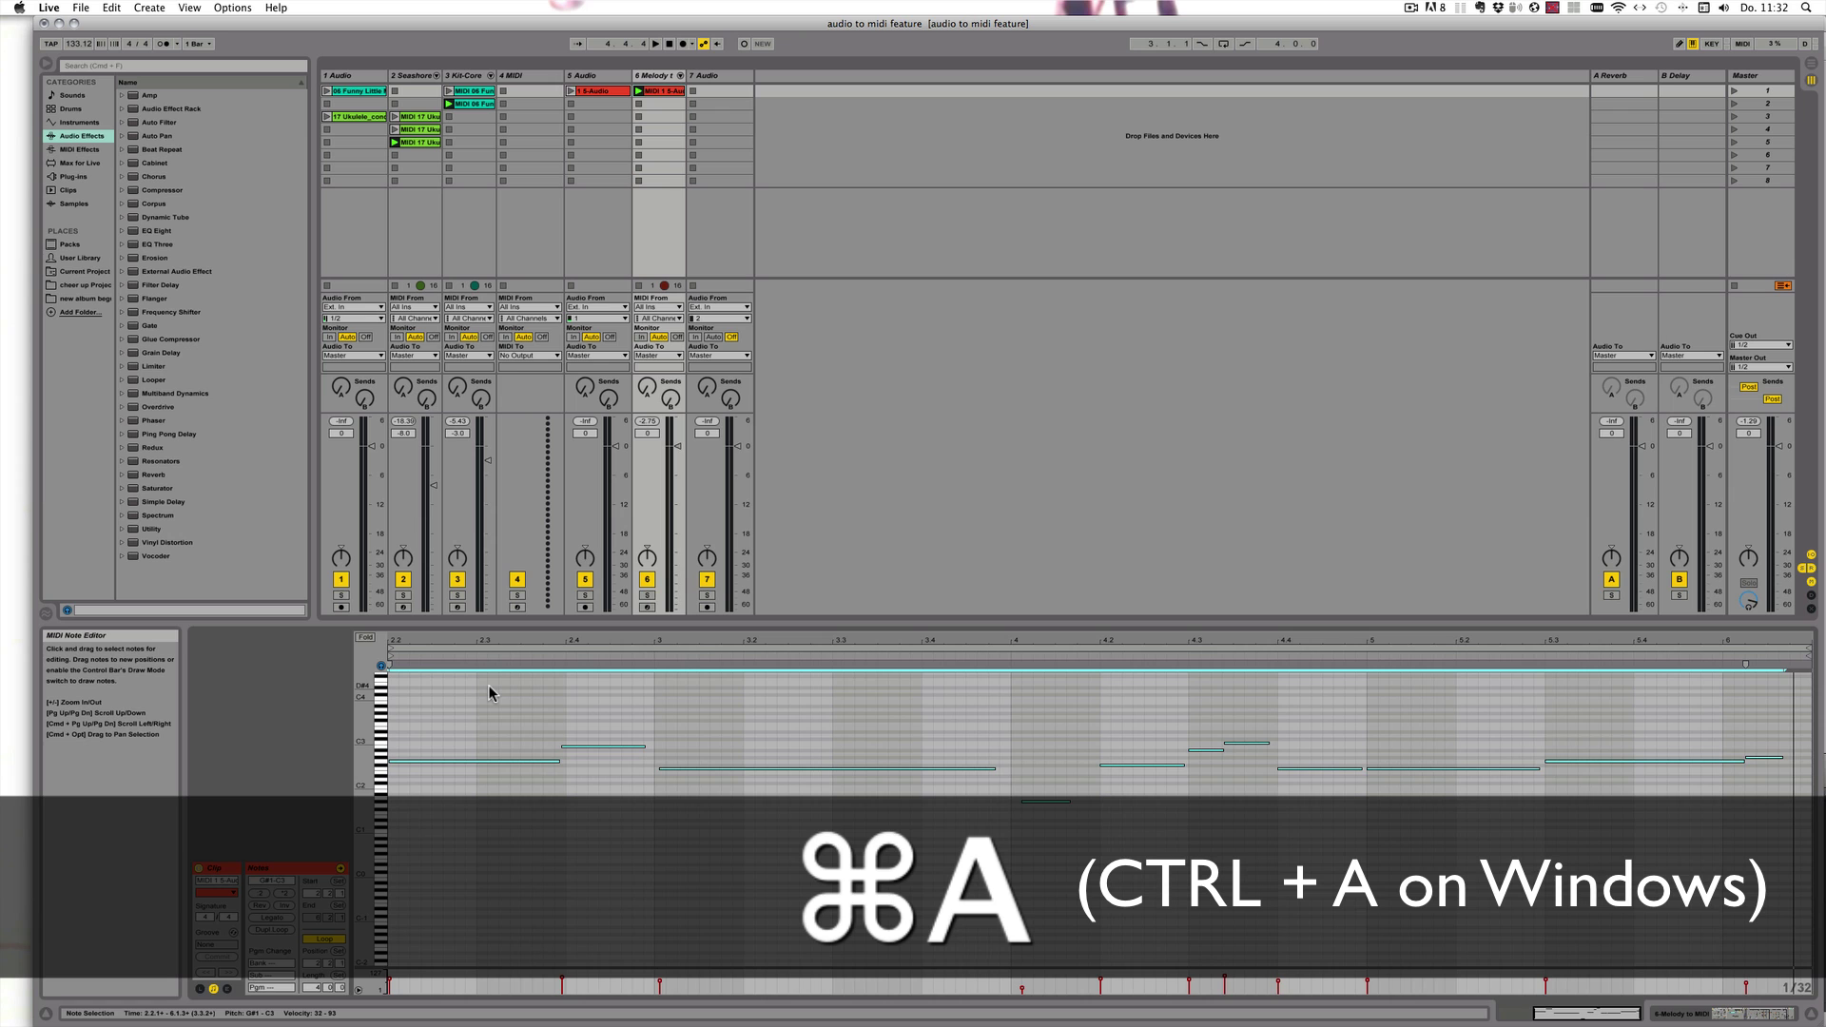
key("super+u")
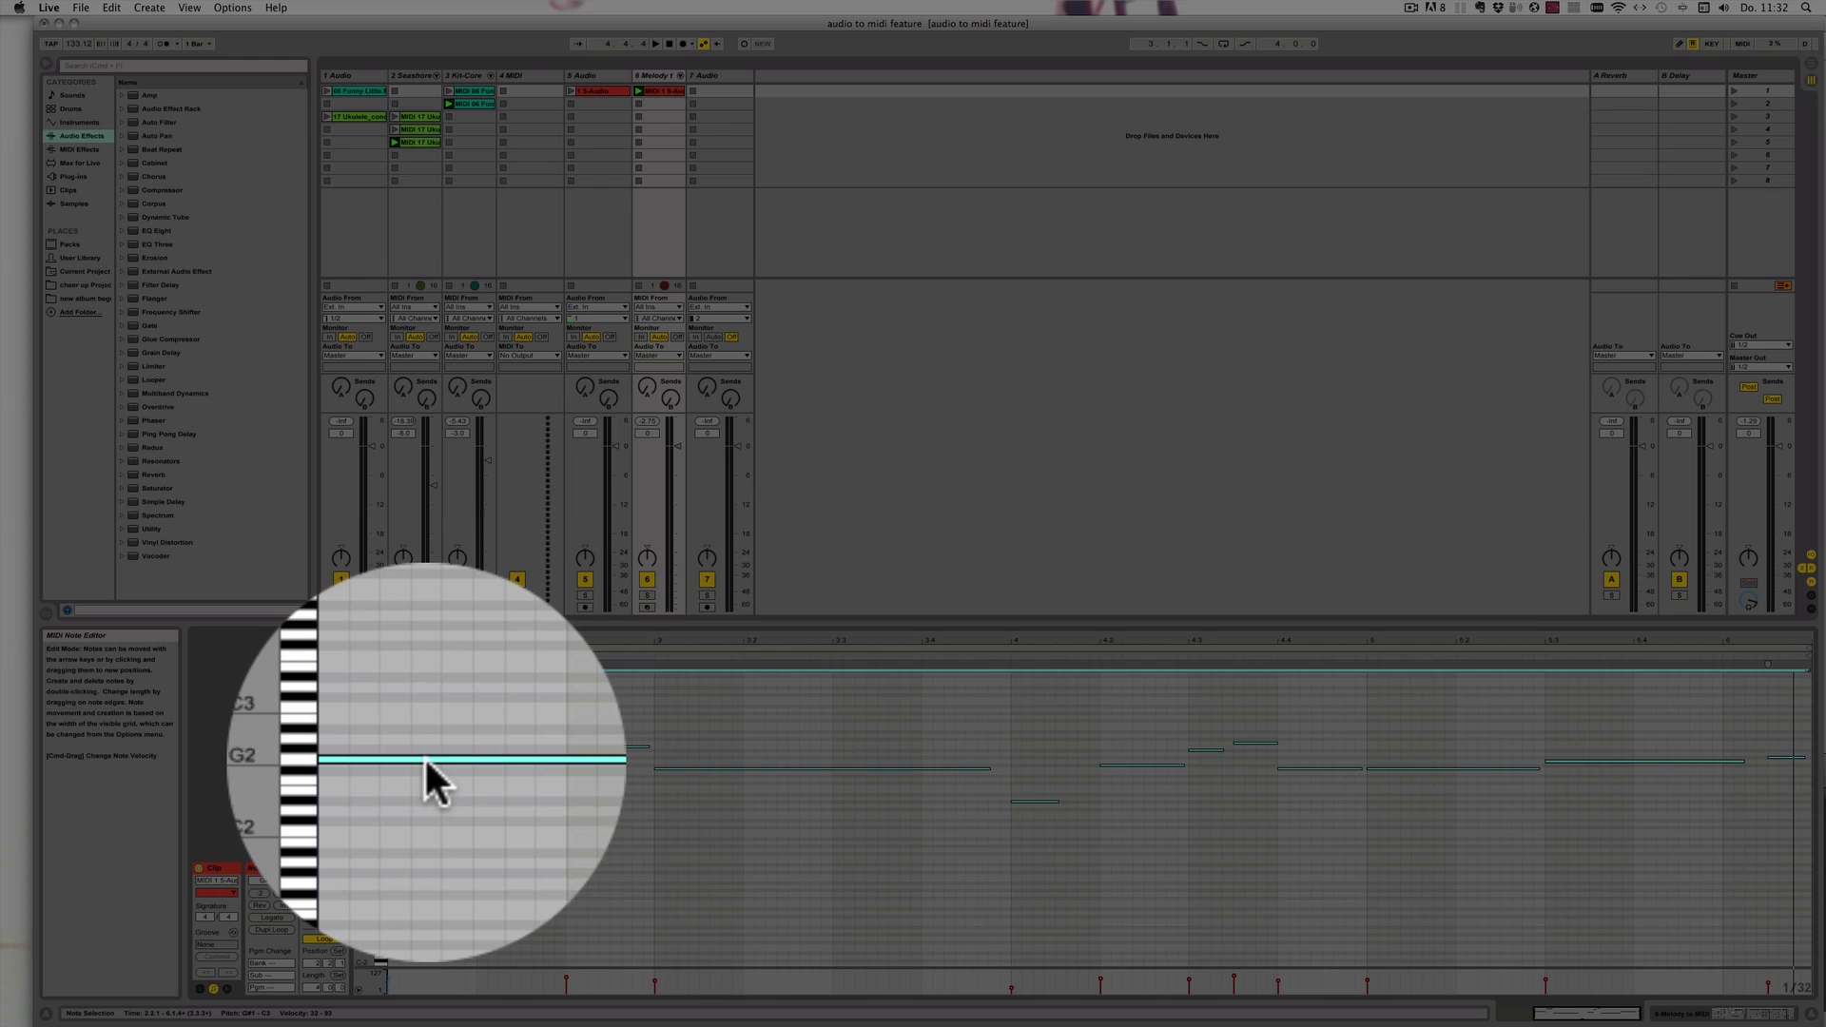
Drag all notes down an octave so the first note sits at G1, then play
left_click(428, 762)
left_click_drag(424, 756, 428, 813)
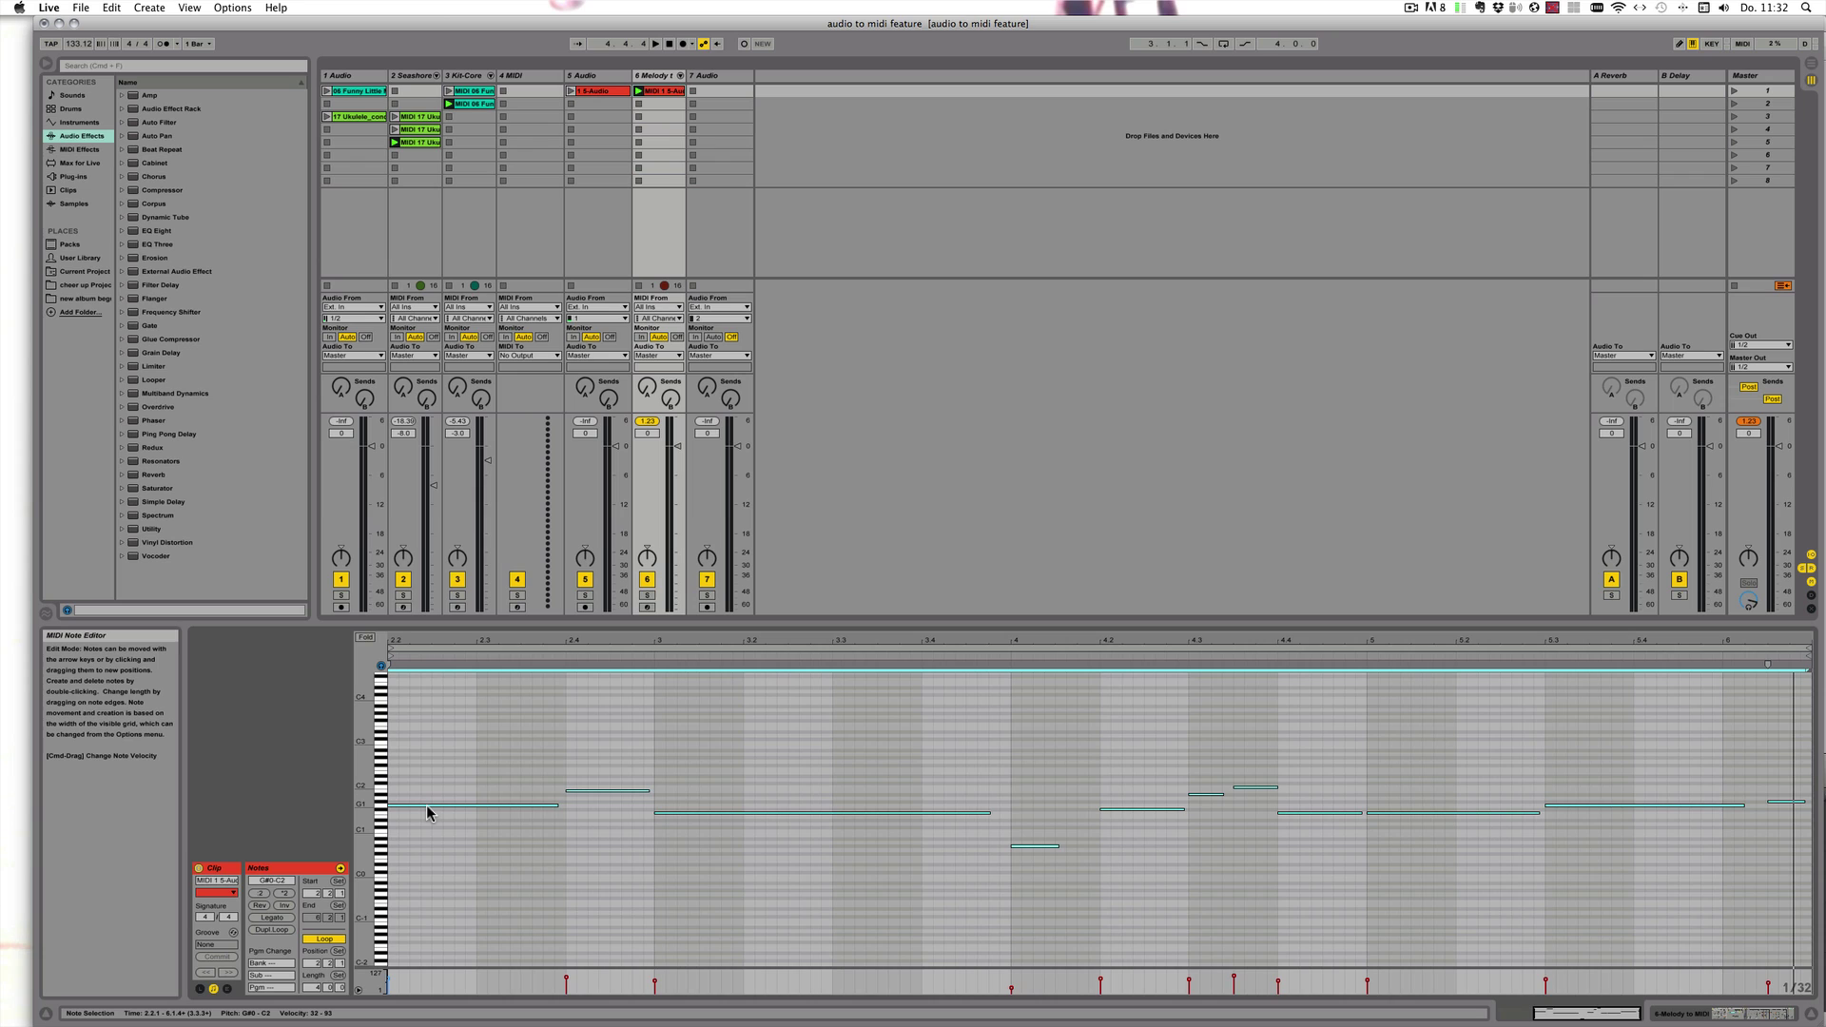
left_click(521, 772)
key("space")
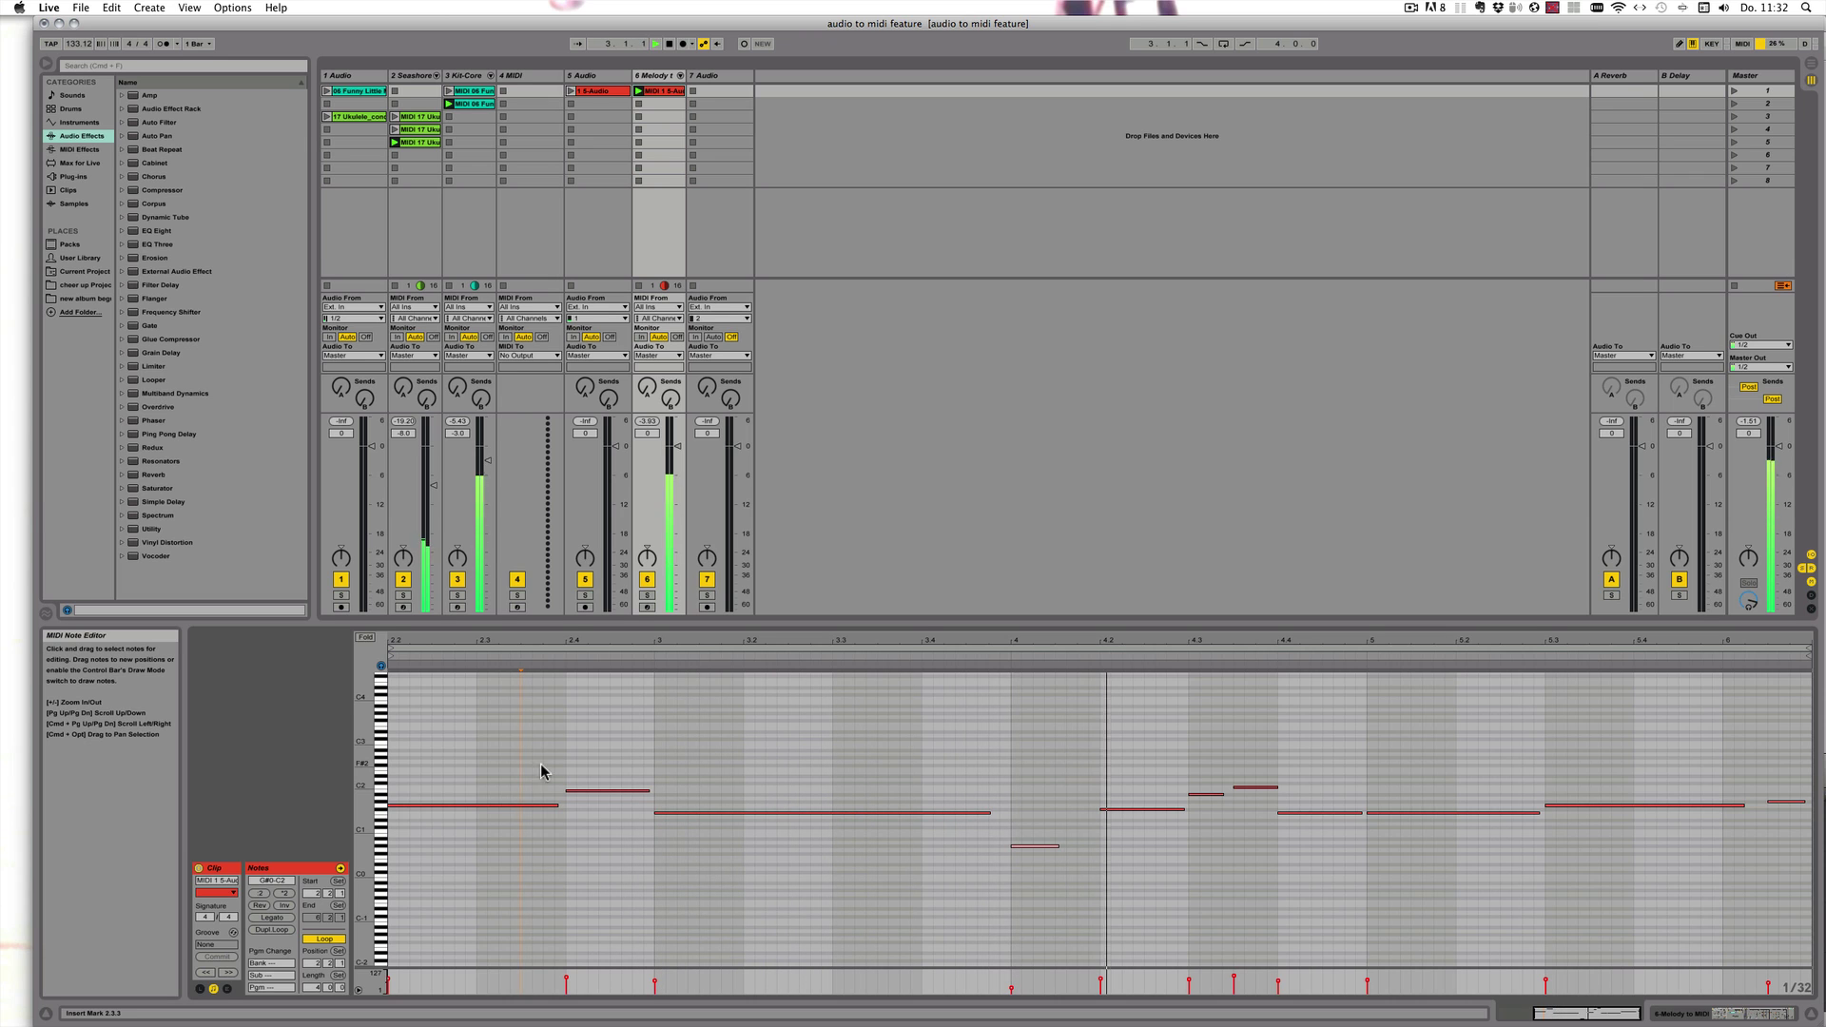
Stop playback and raise the low note at bar 4 from G#0 to D1
key("space")
left_click(1027, 846)
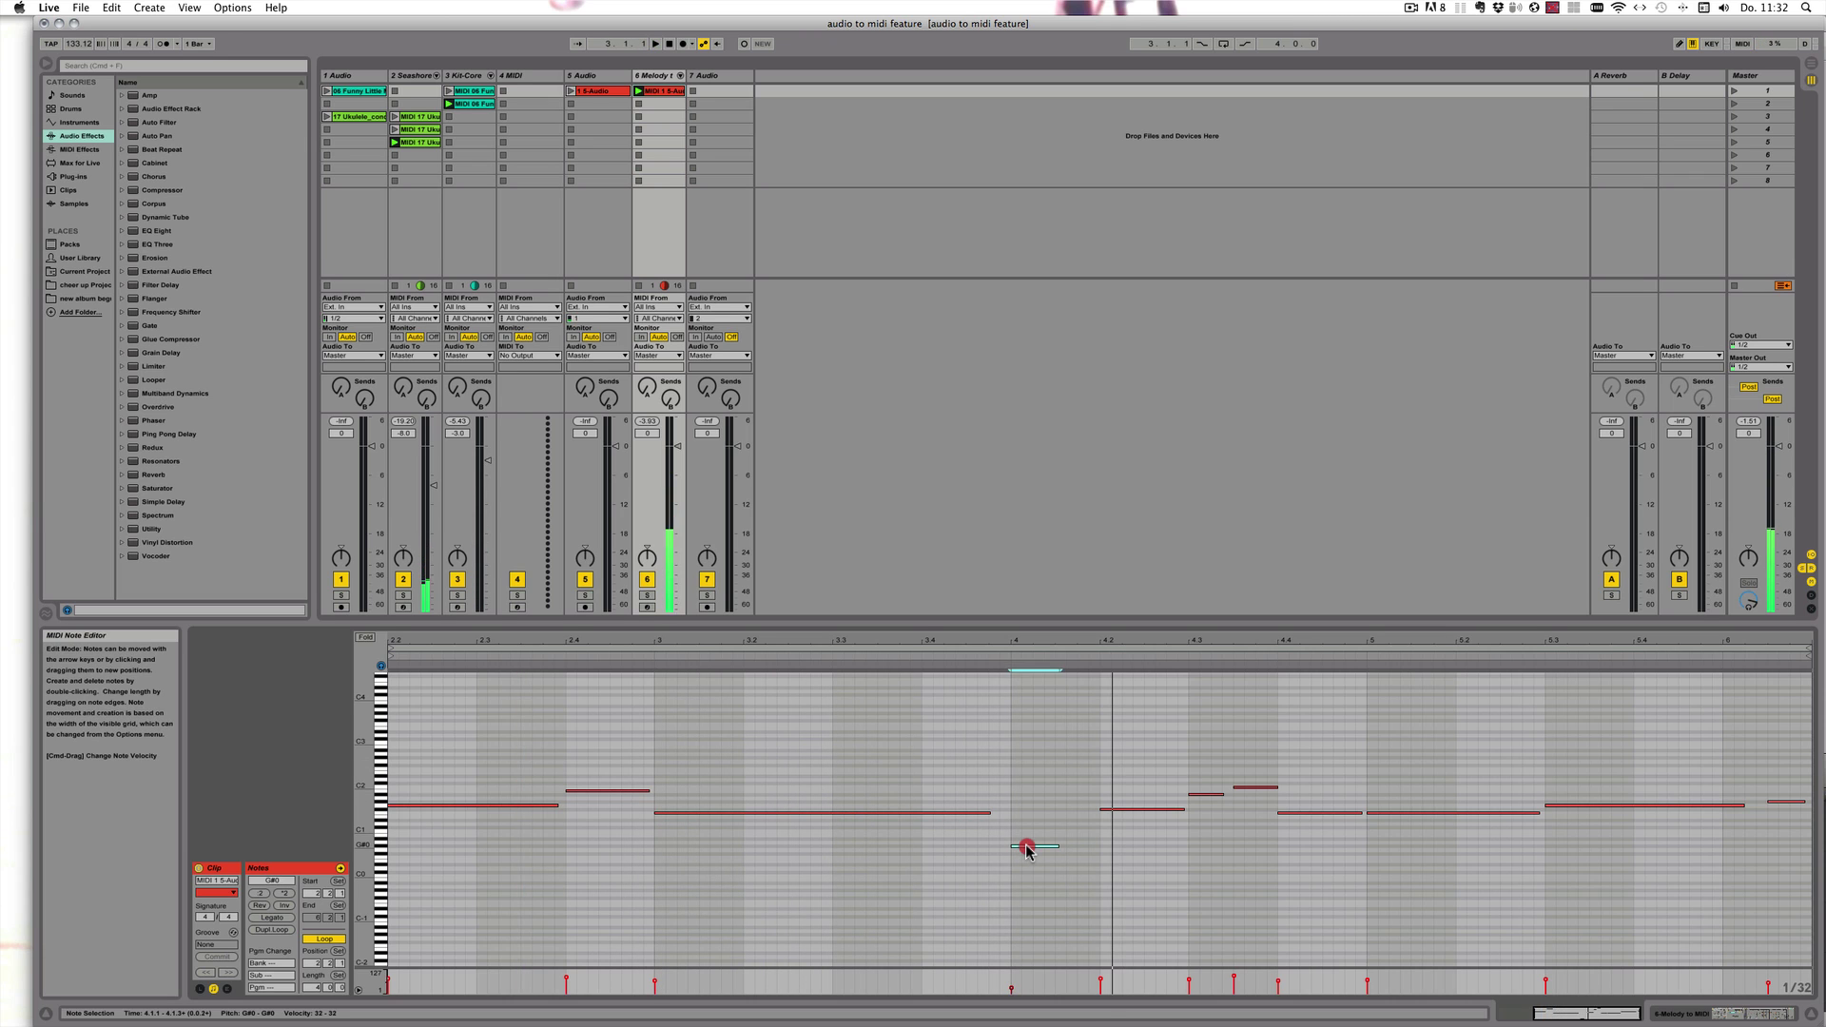
left_click_drag(1027, 849, 1026, 823)
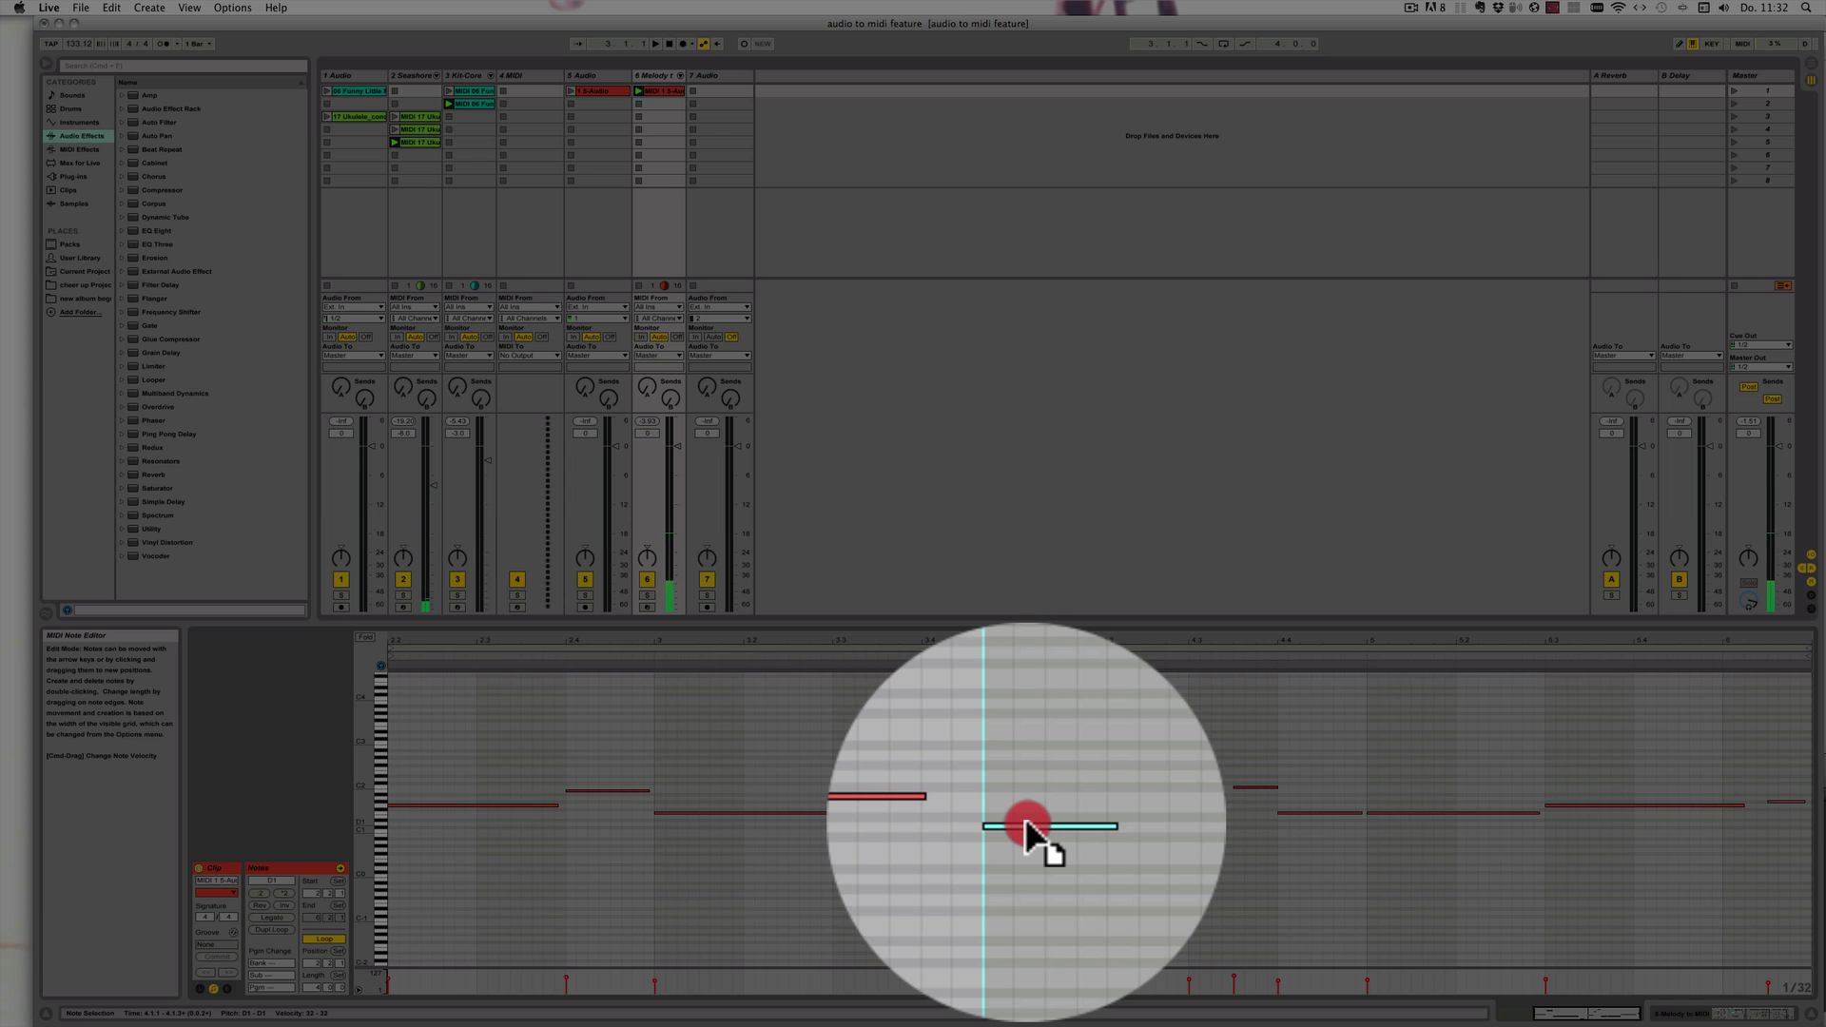
Lower the short A#1 note at 4.3.1 to G#1 and play the melody back
left_click(1131, 814)
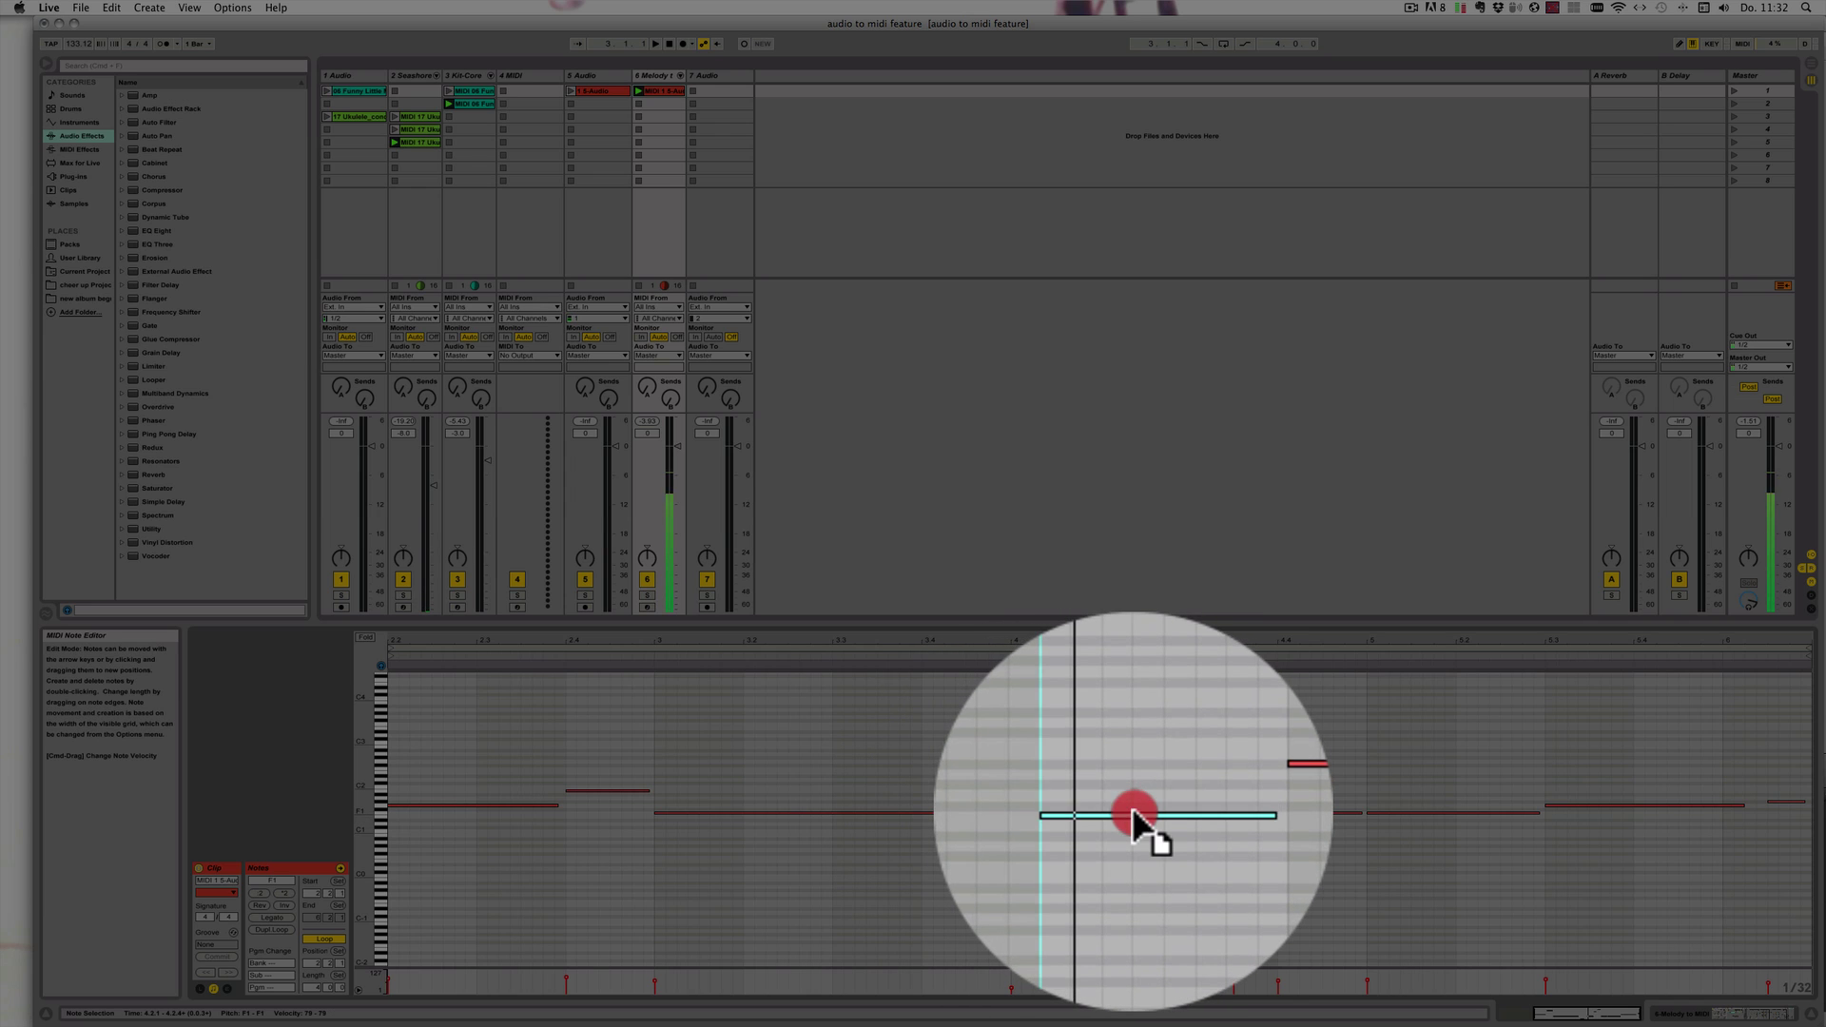
left_click(1202, 793)
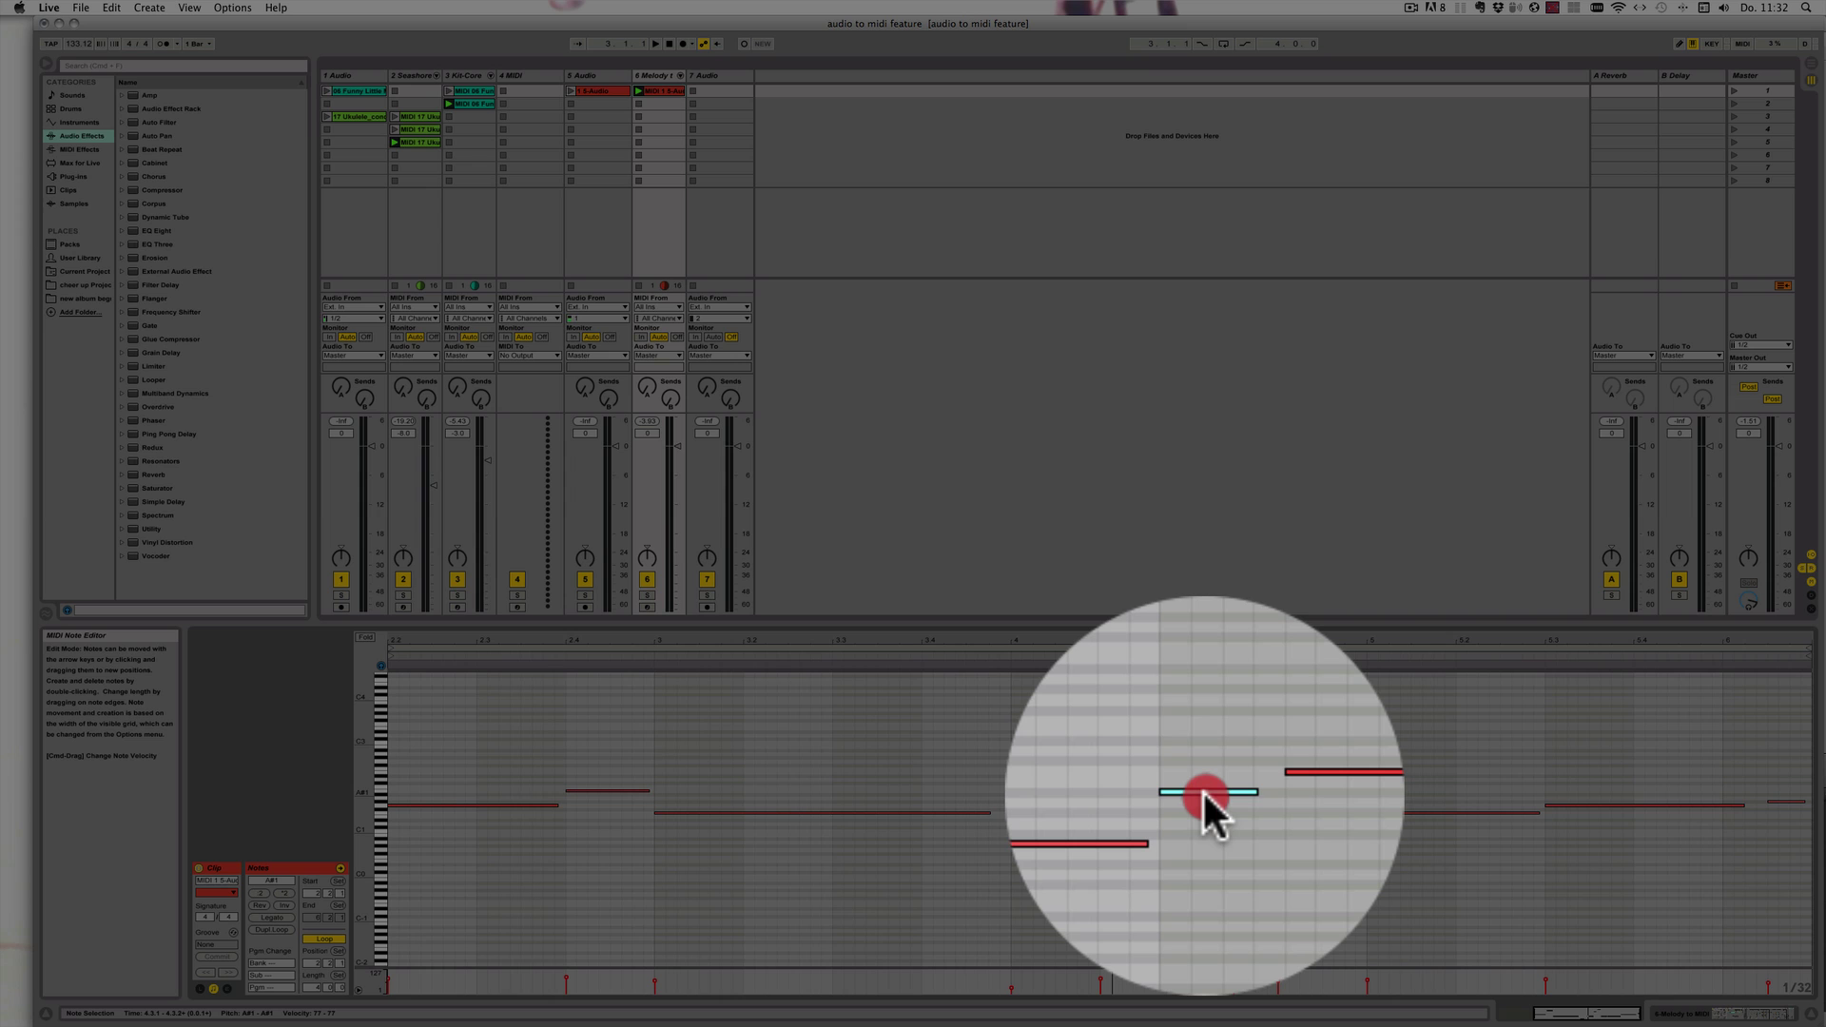
key("Down")
key("Down")
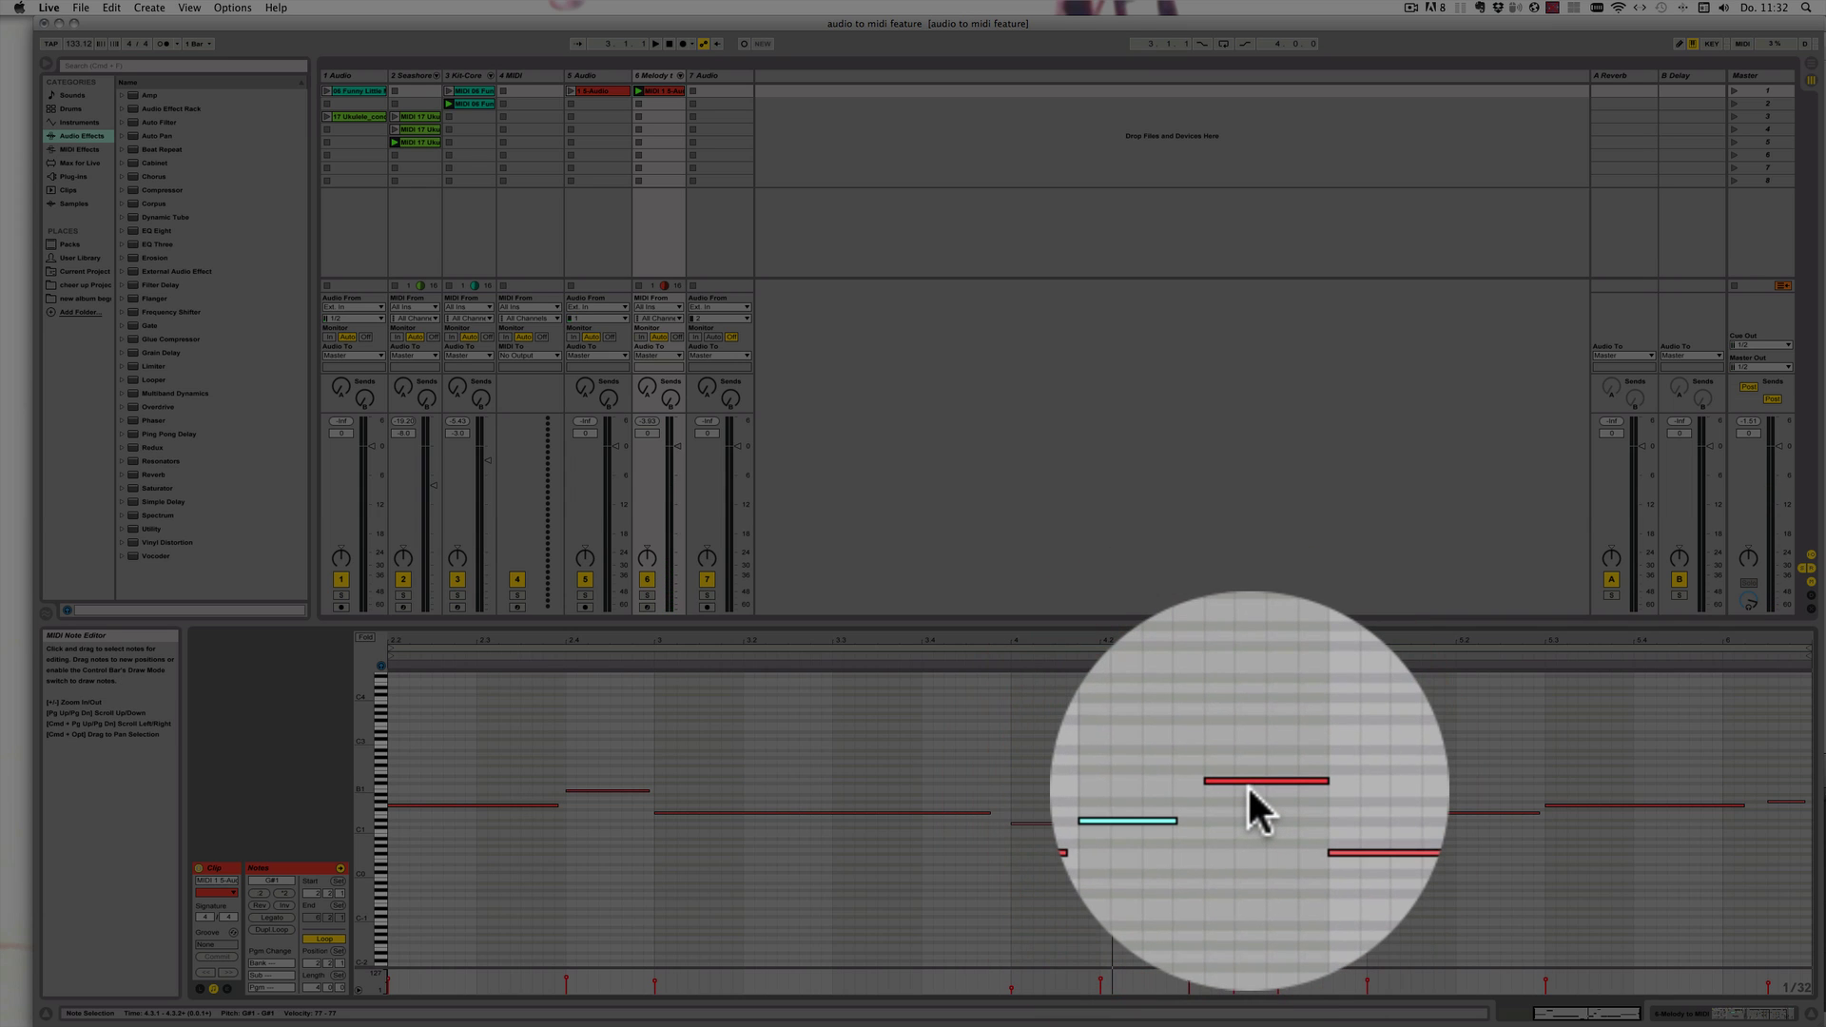
key("space")
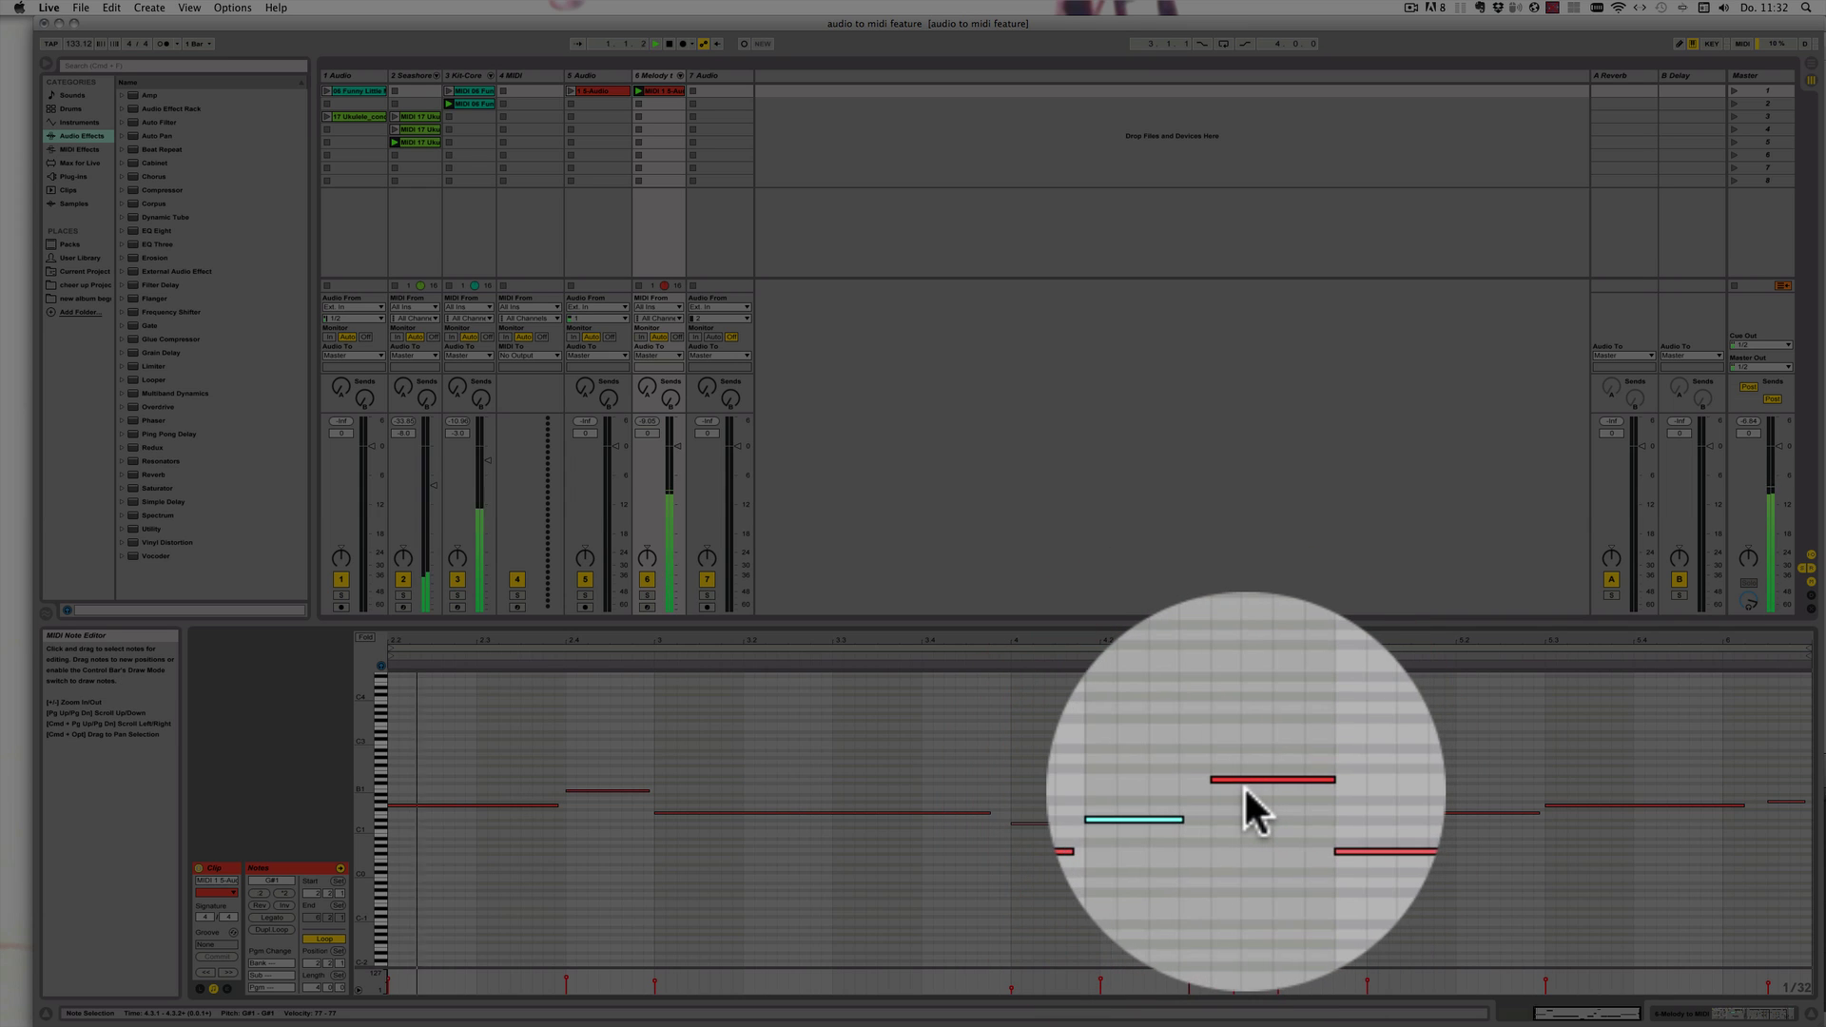
left_click_drag(1011, 987, 1011, 978)
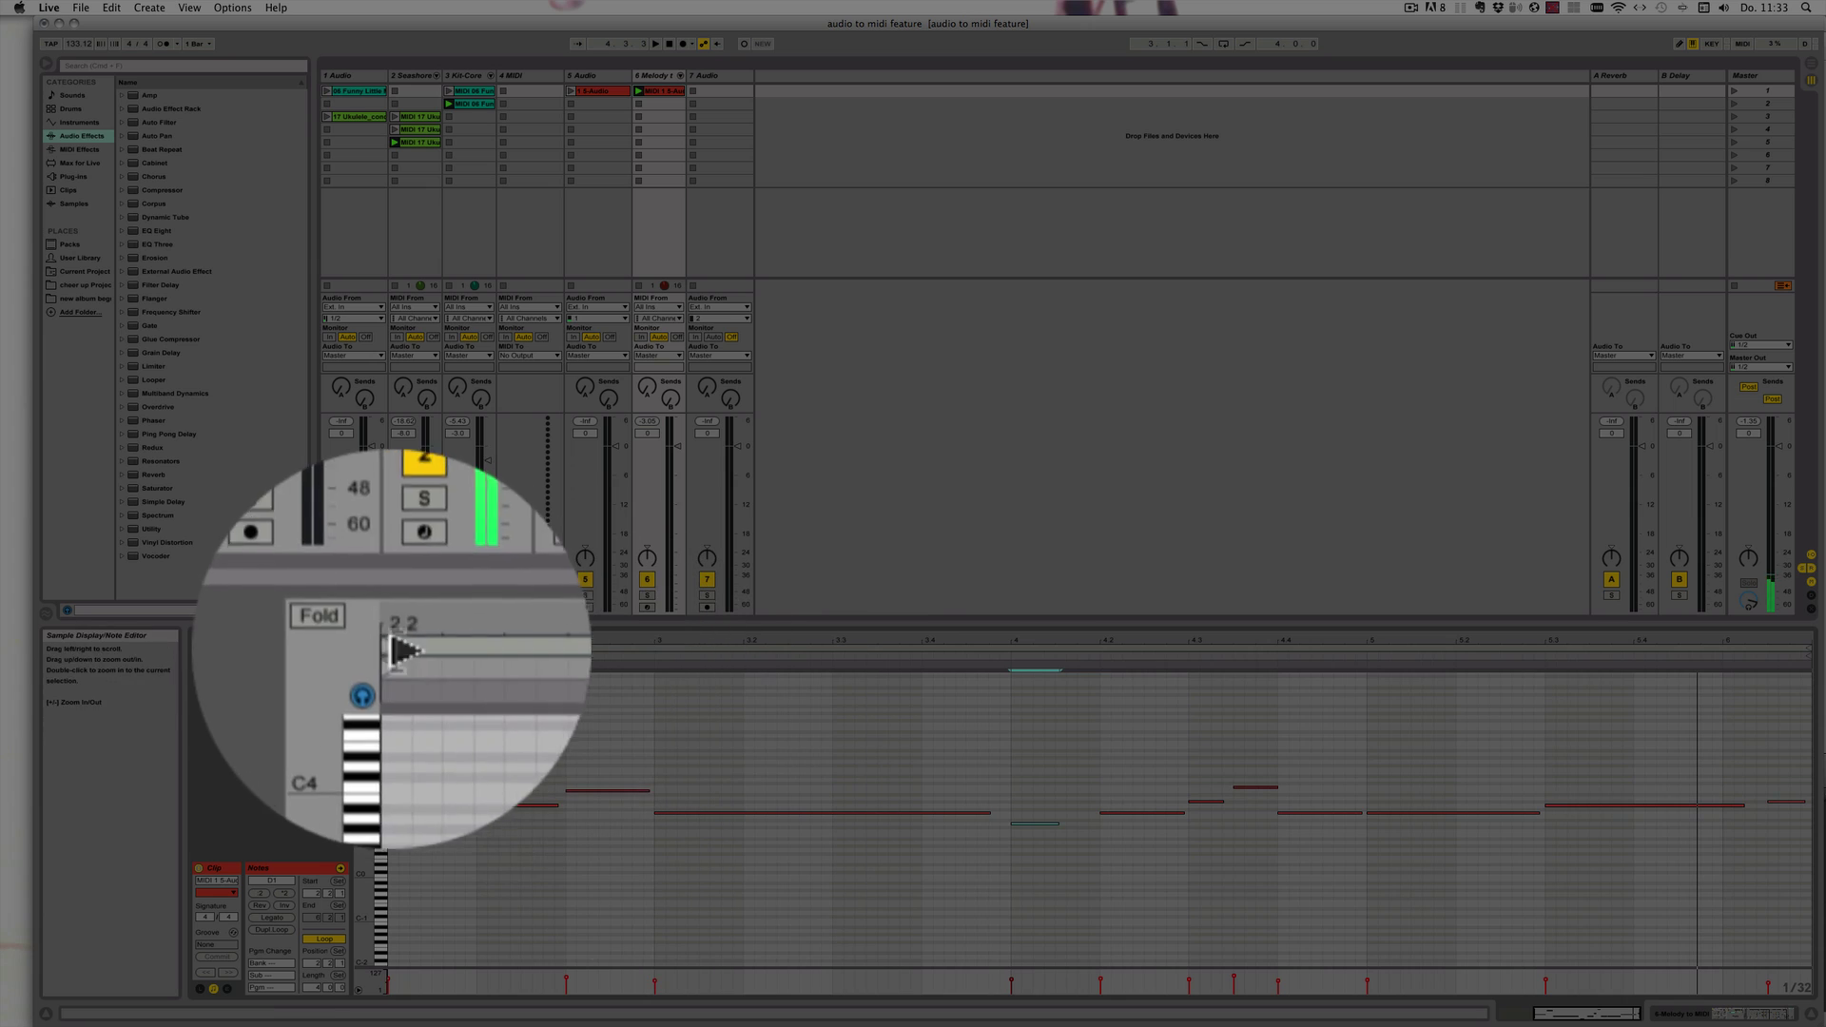
Fold the note editor and delete the stray final G#1 note, then play
left_click(366, 637)
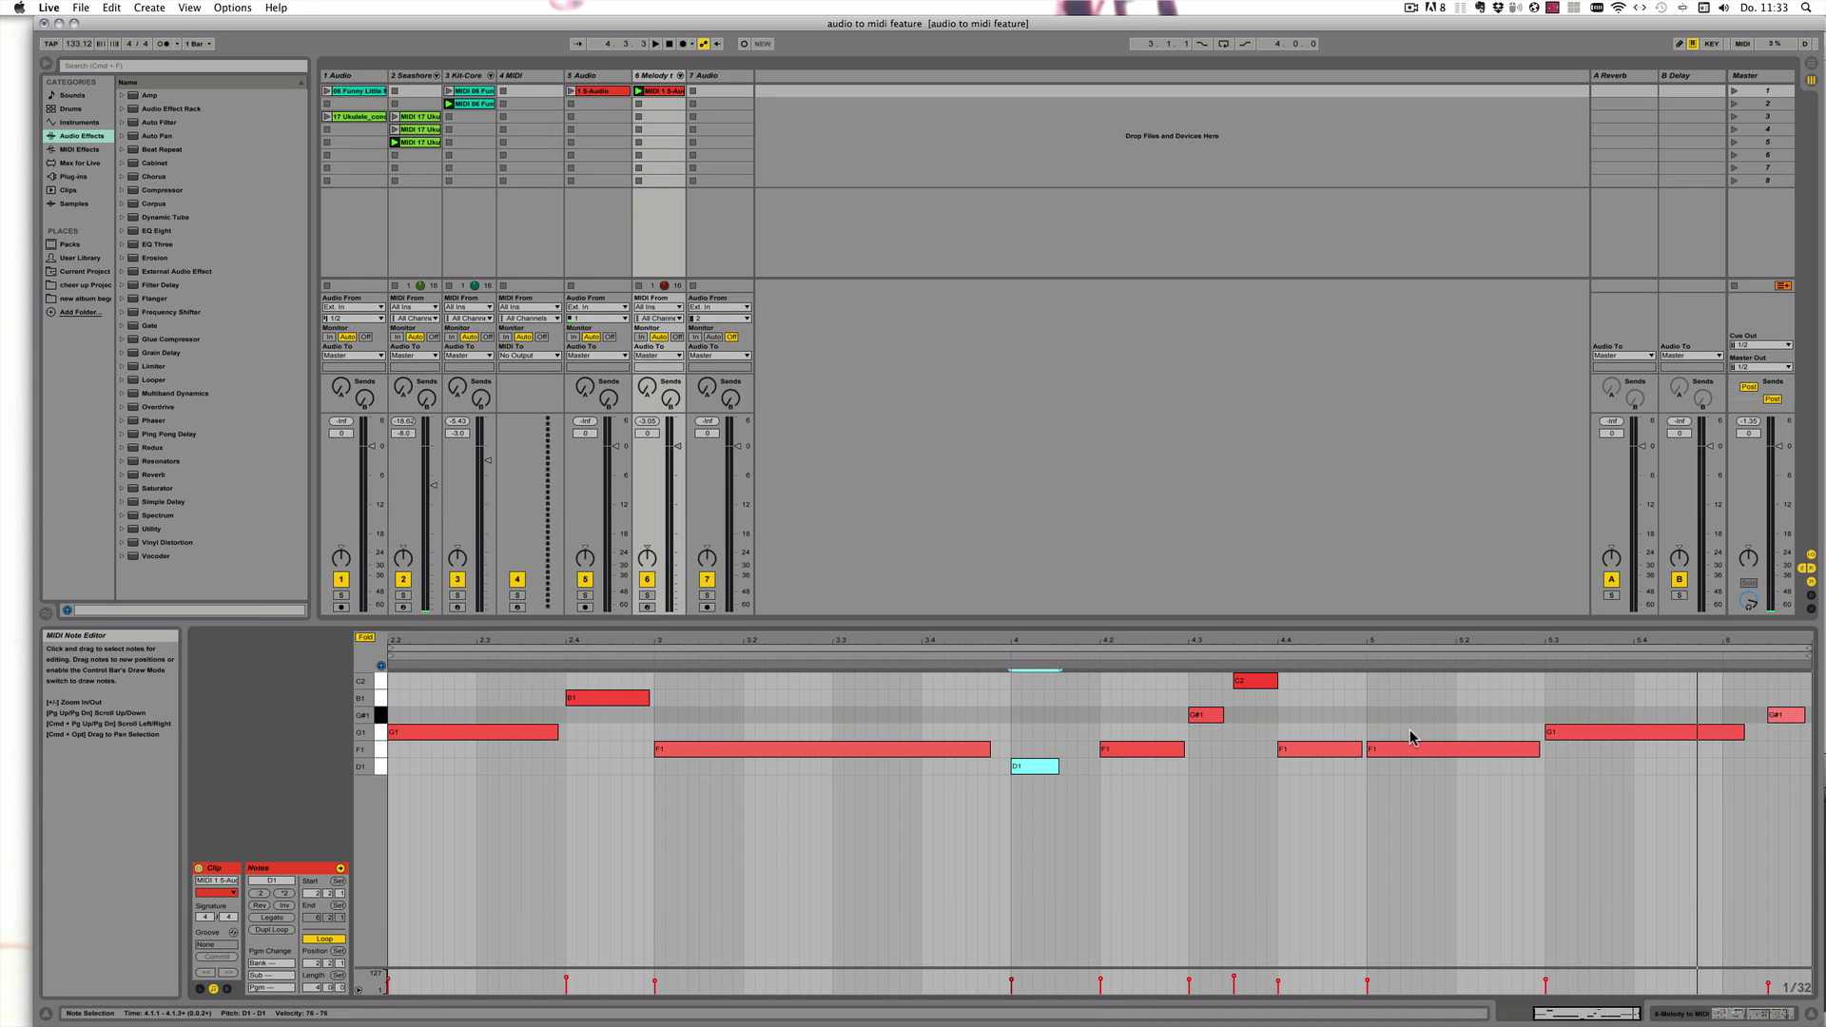
left_click(1784, 721)
key("Delete")
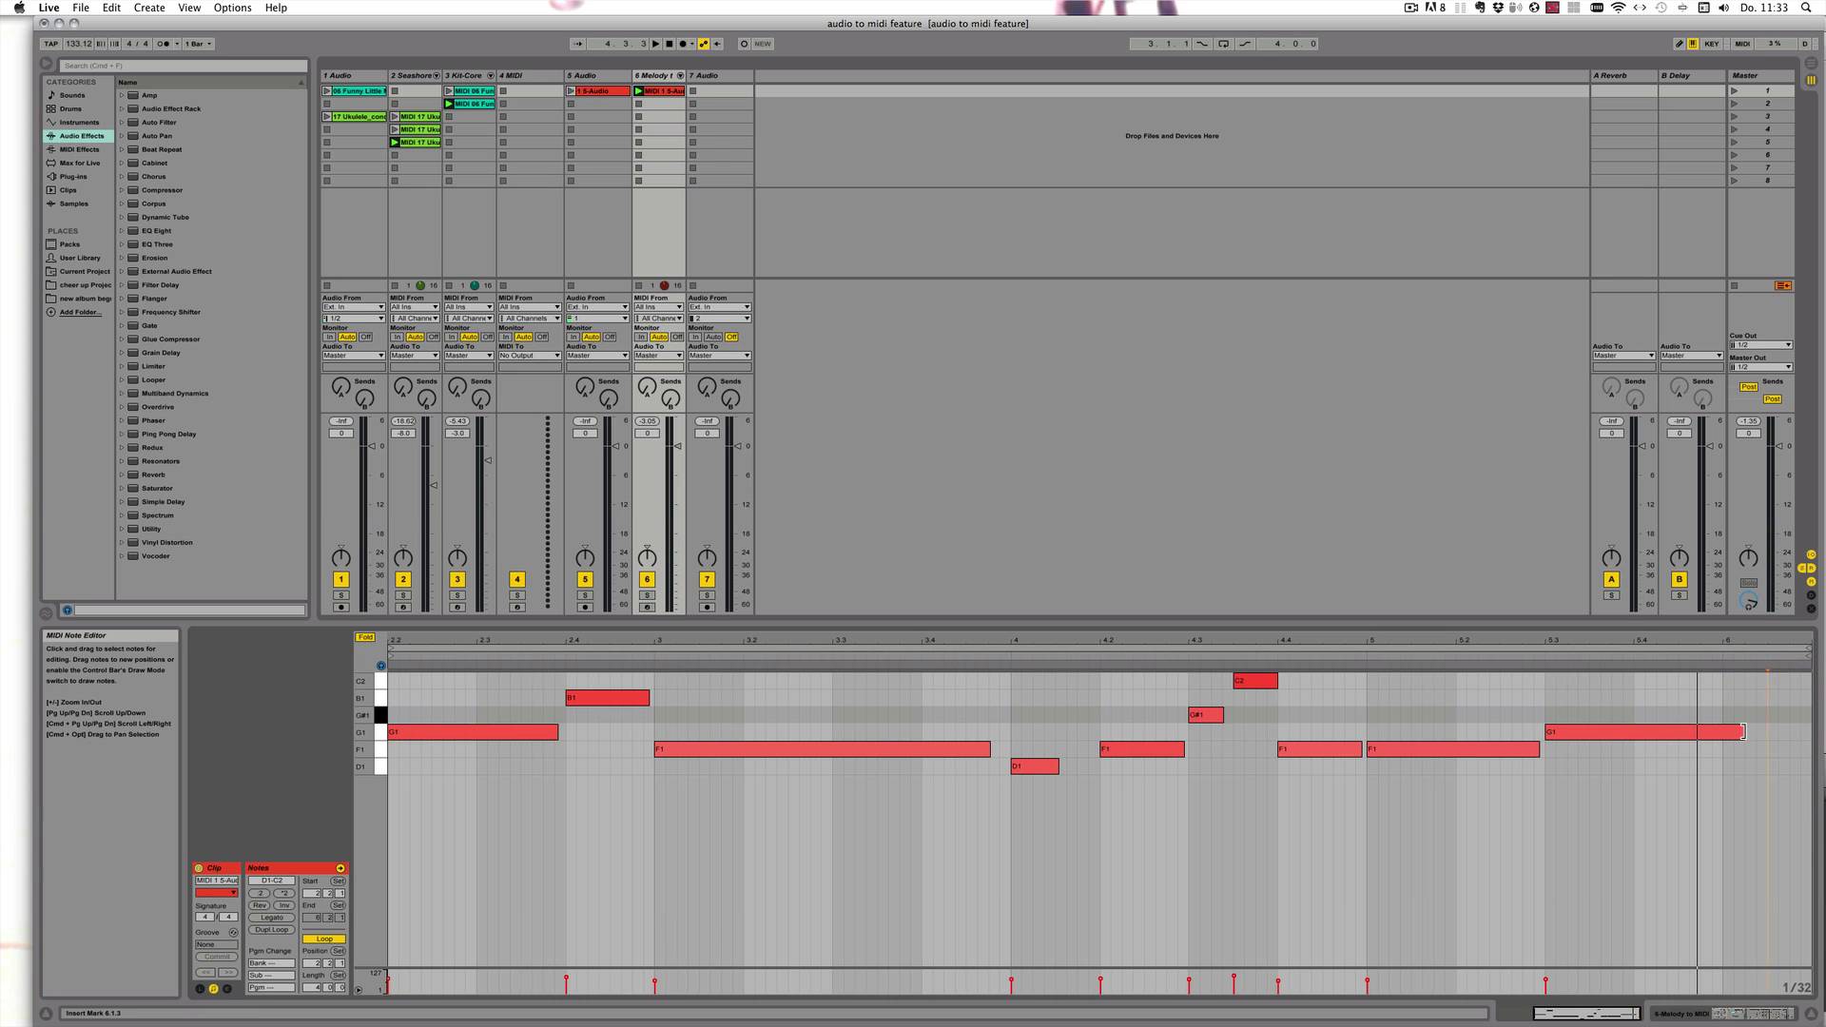
key("space")
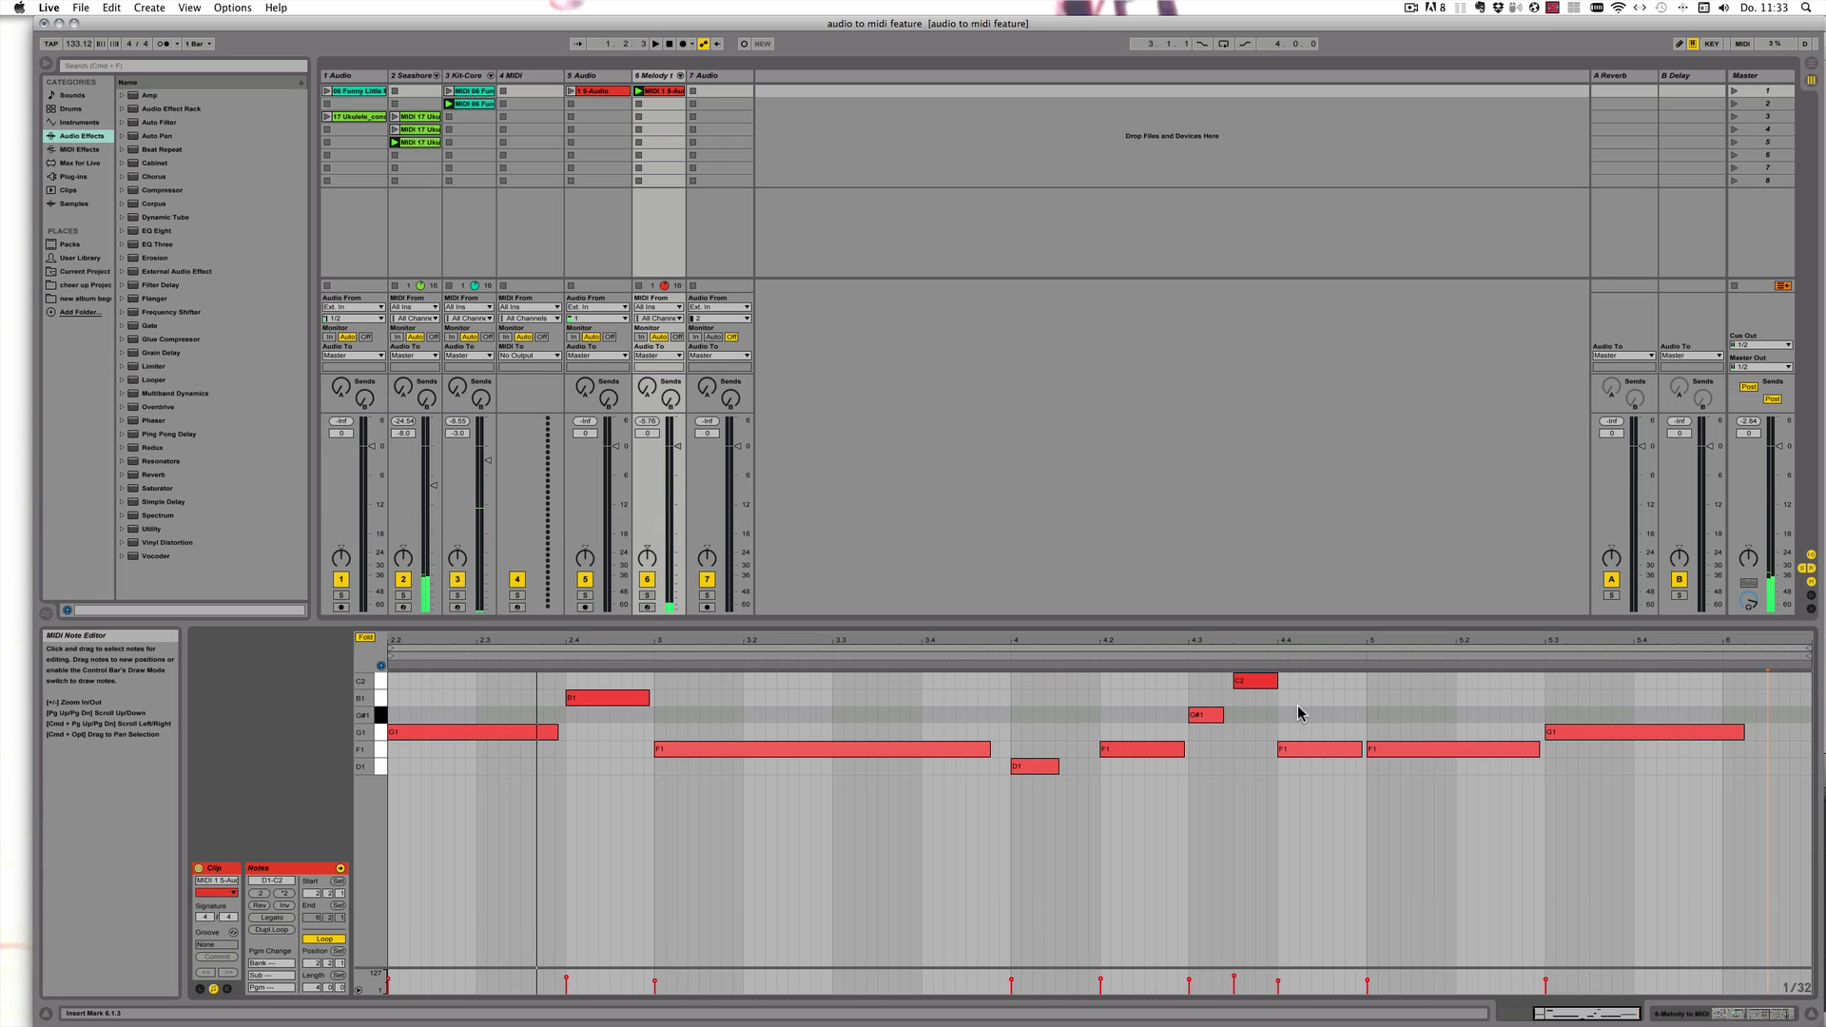
Lower the 4.3 note to G1, lengthen the D1 note, and extend the final G1 to the clip end
left_click(385, 681)
left_click_drag(1204, 715, 1202, 734)
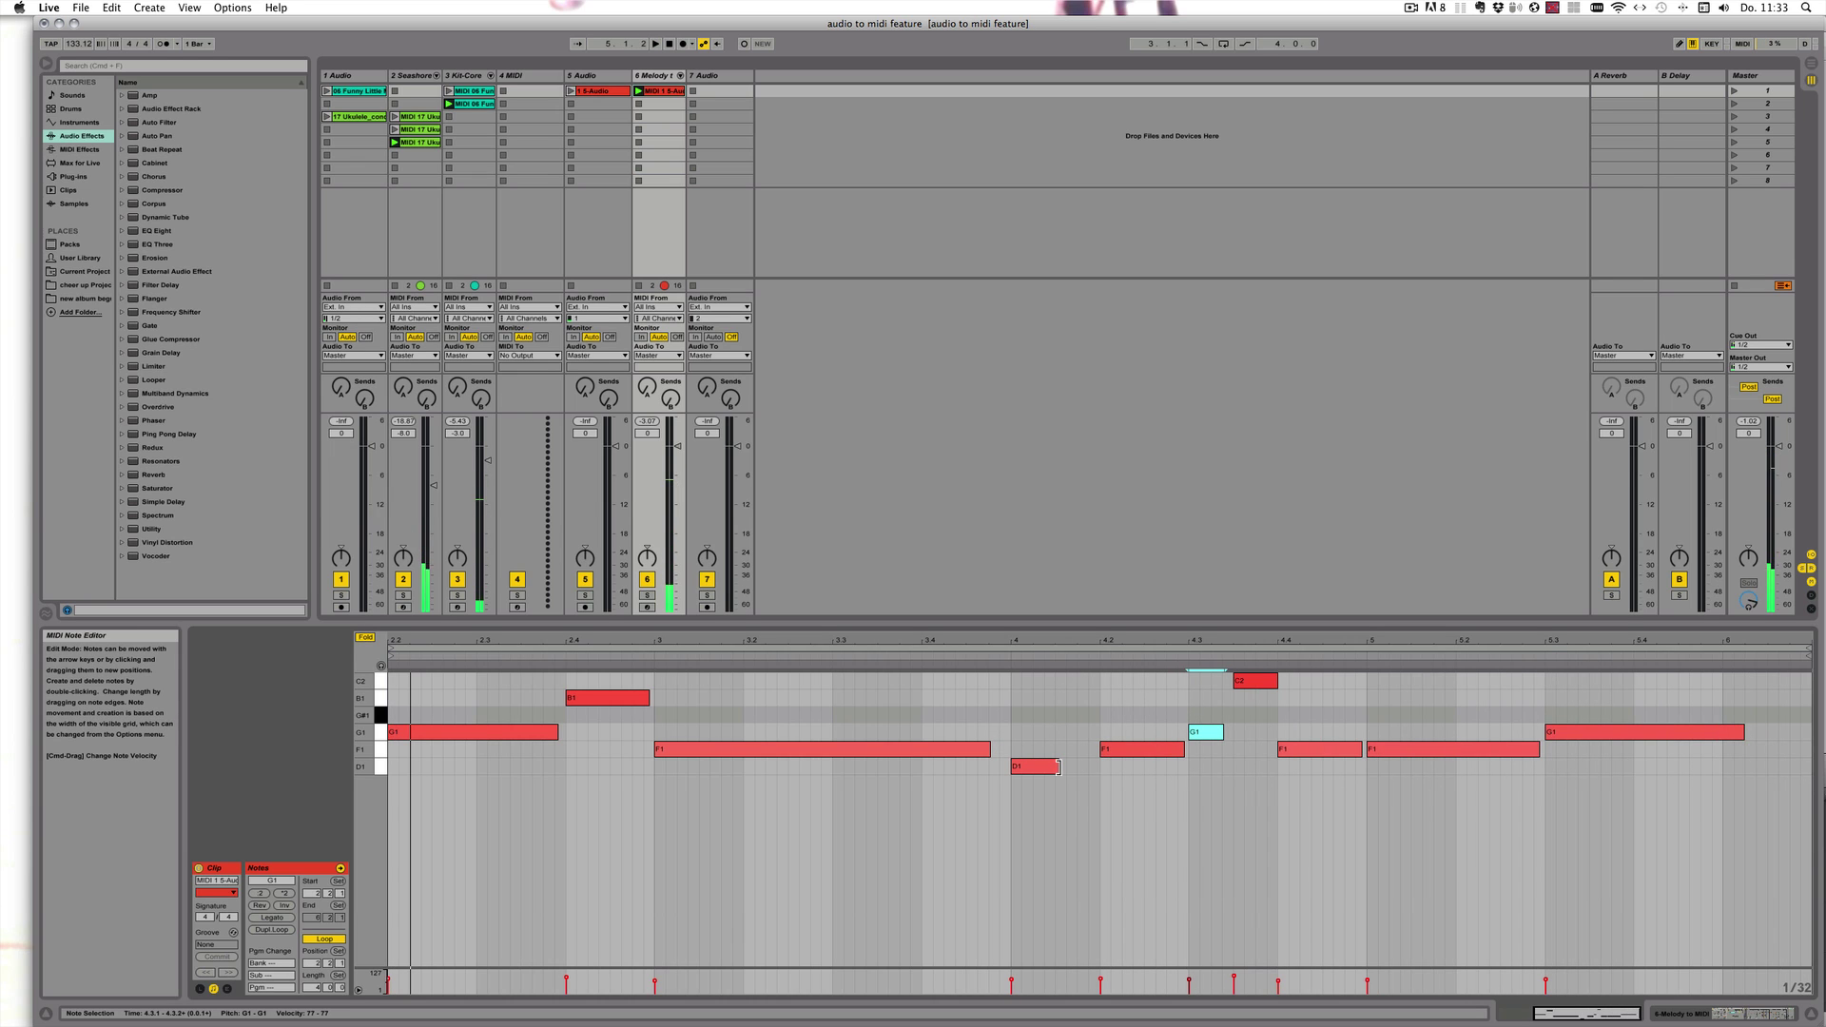
left_click_drag(1057, 766, 1095, 766)
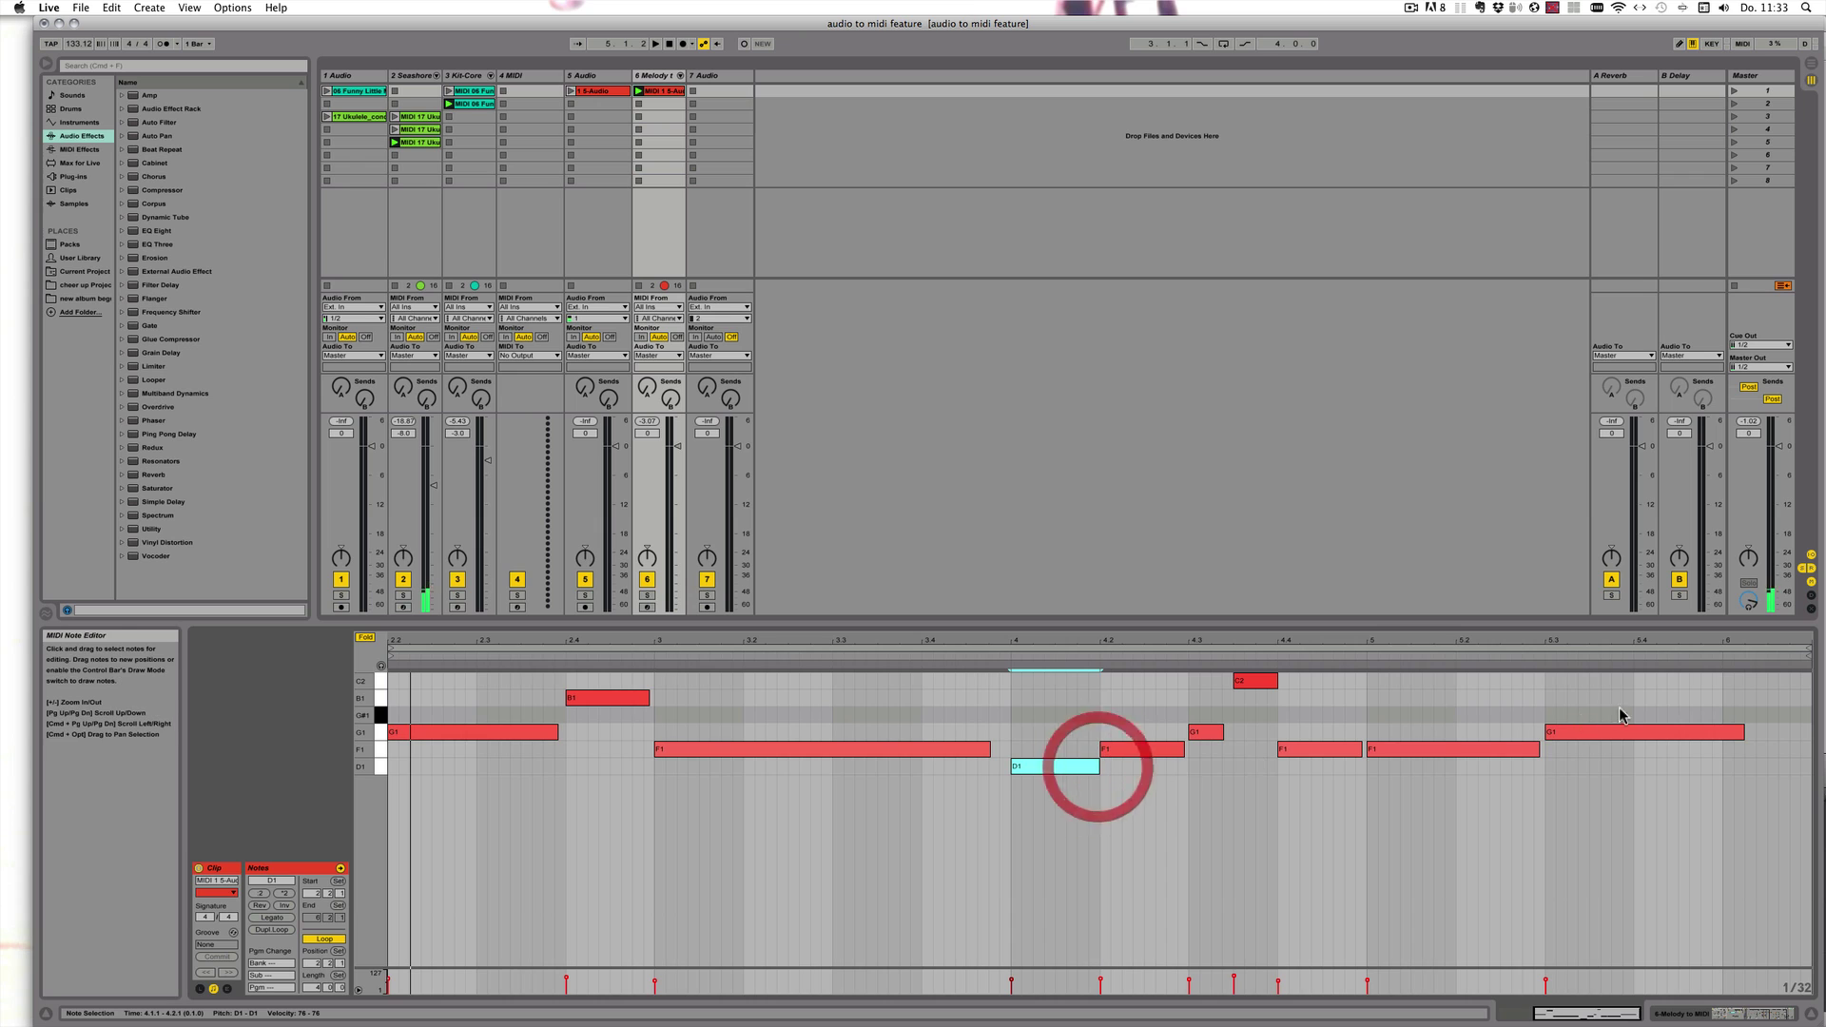
left_click_drag(1743, 731, 1810, 732)
key("space")
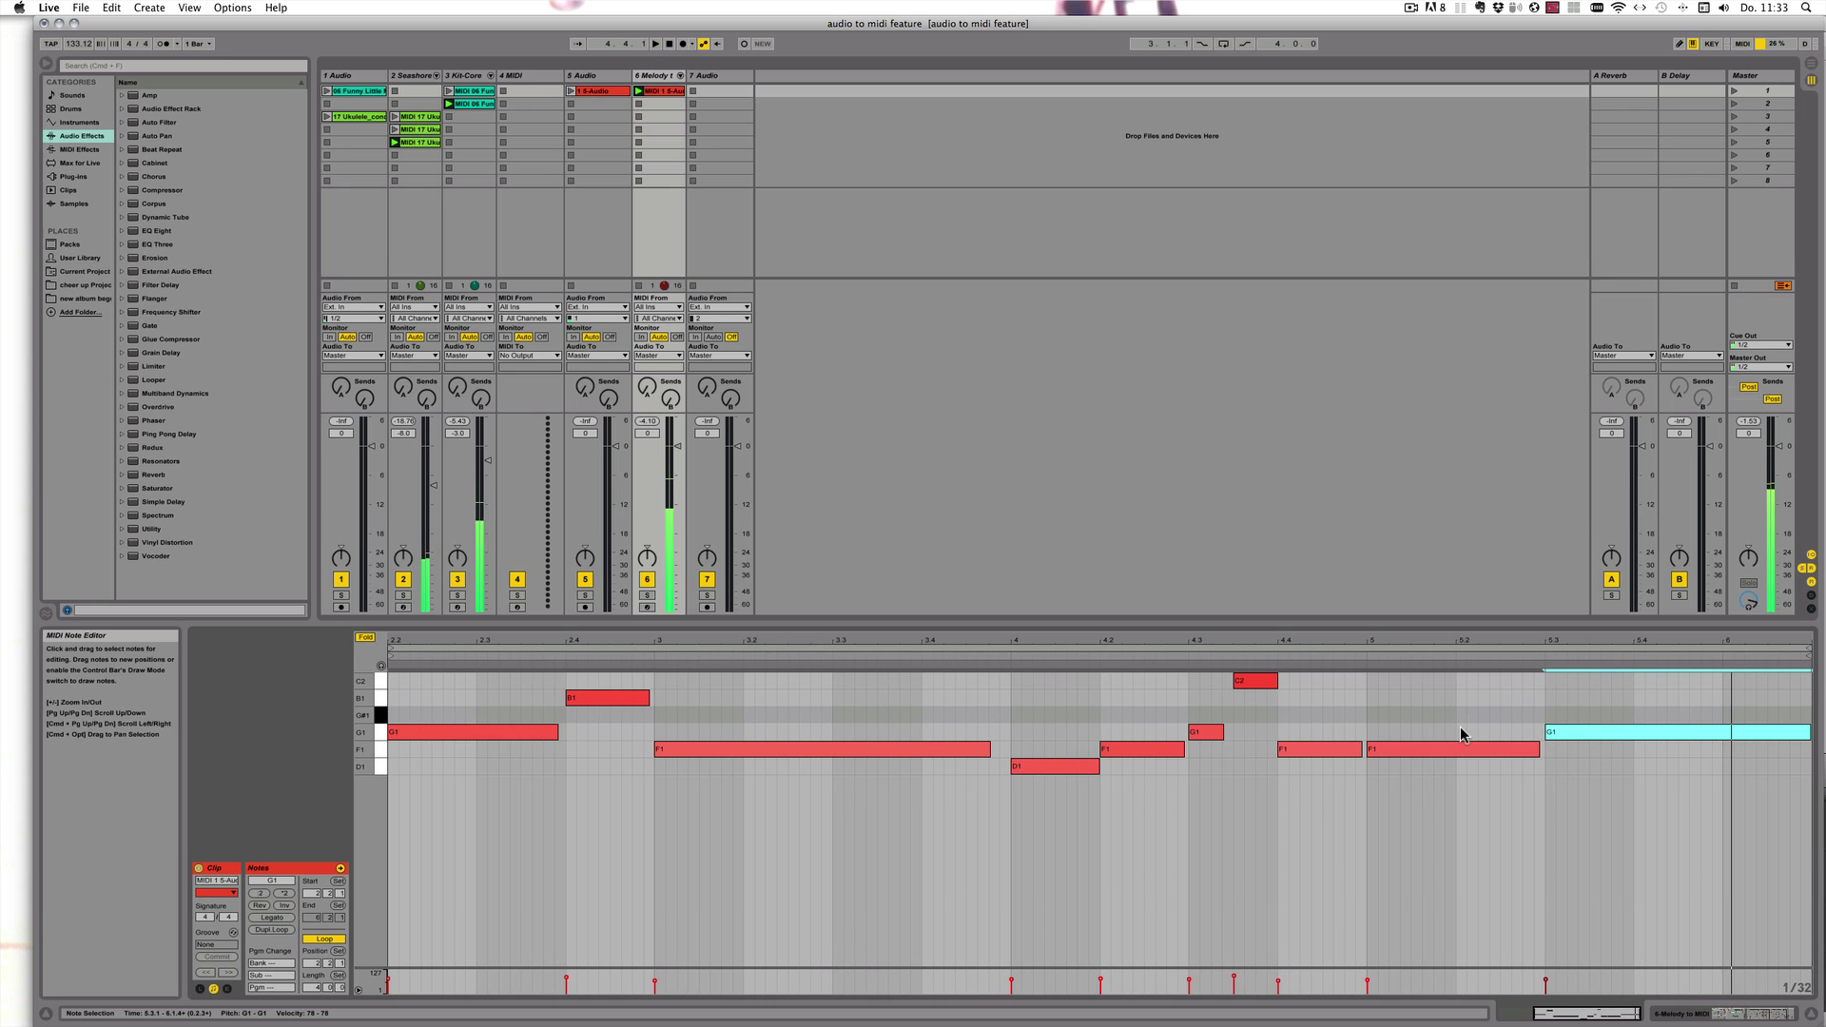
key("space")
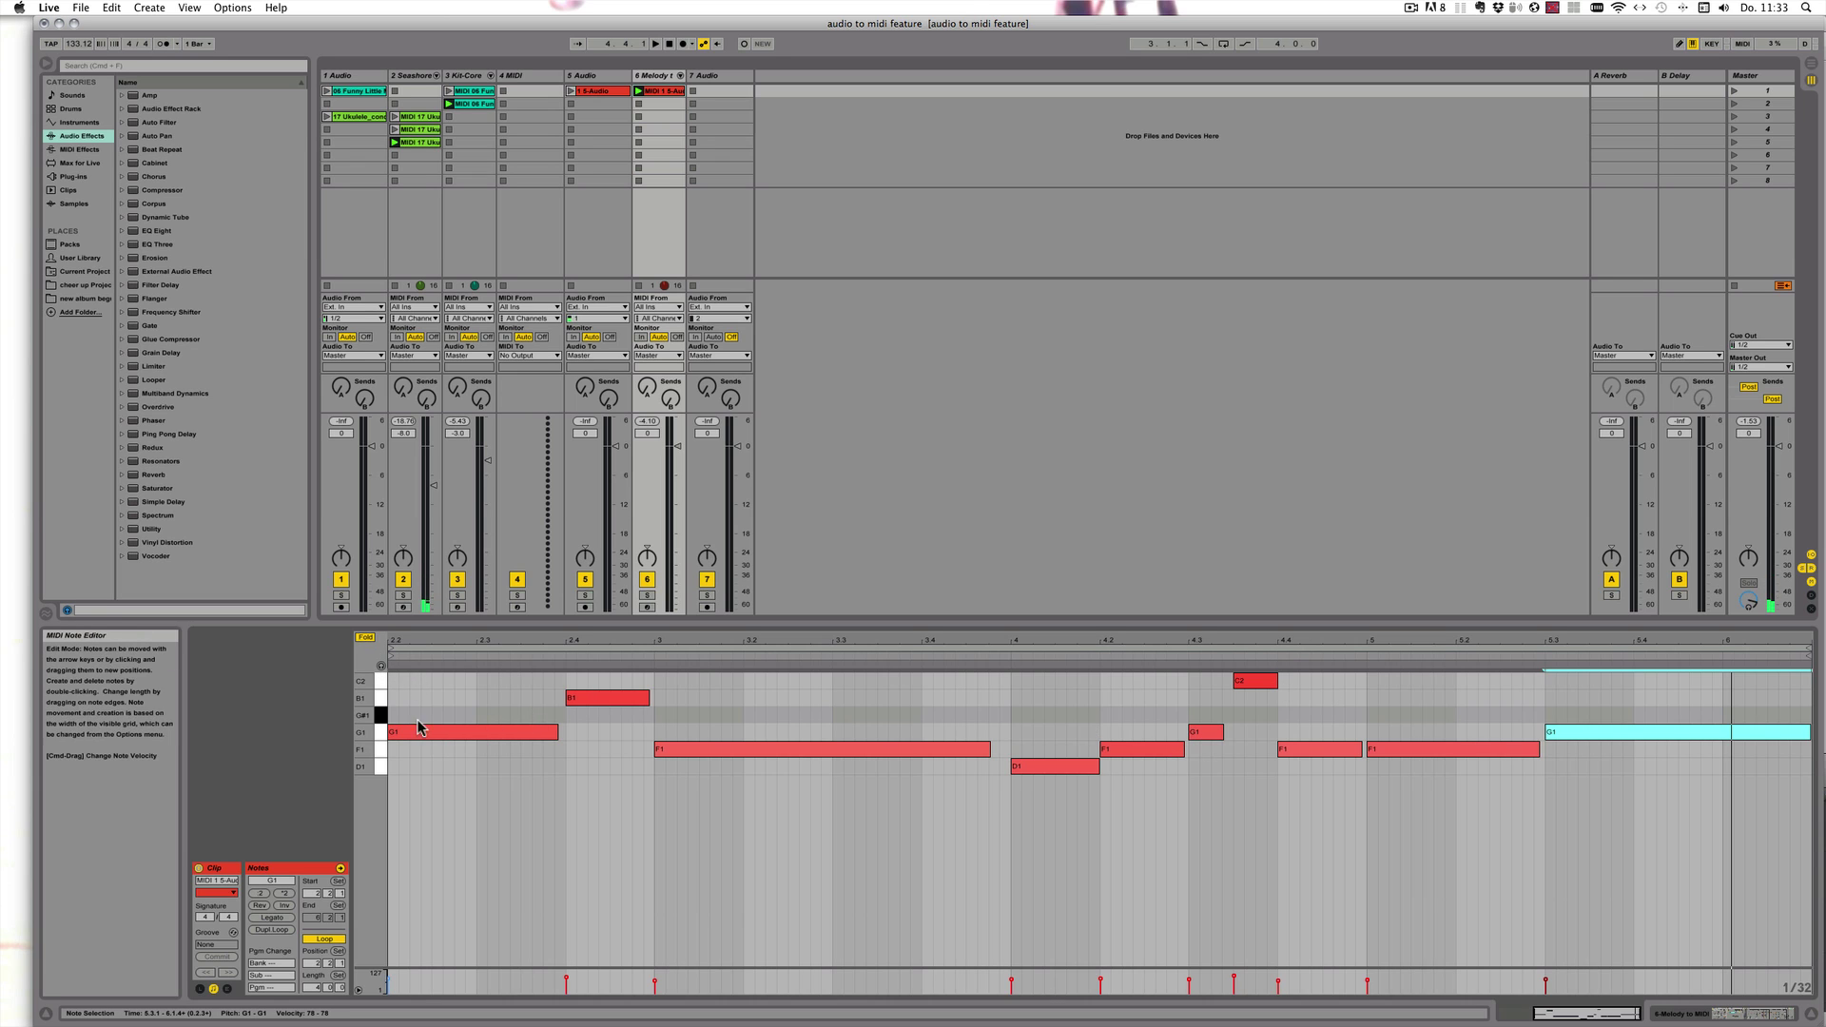
Toggle MIDI preview, unfold the note editor, and select the note at 4.3 while playing
left_click(381, 665)
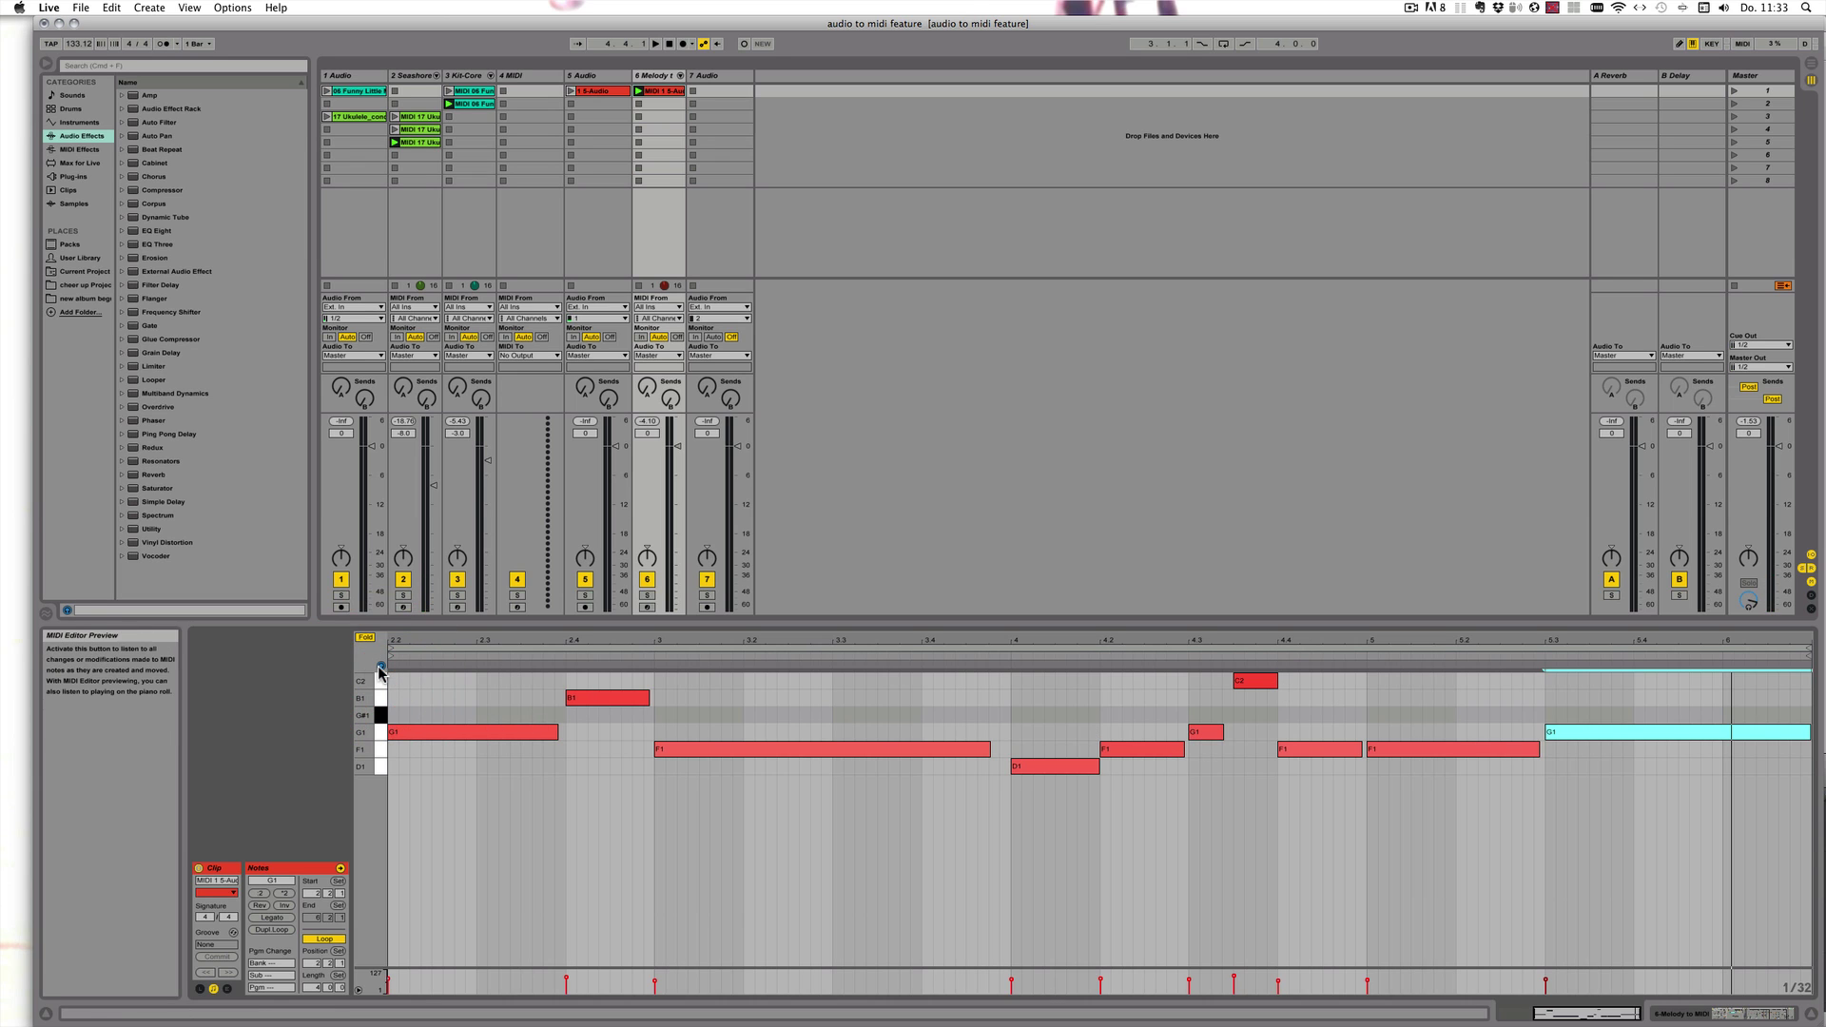
left_click(382, 666)
left_click(365, 637)
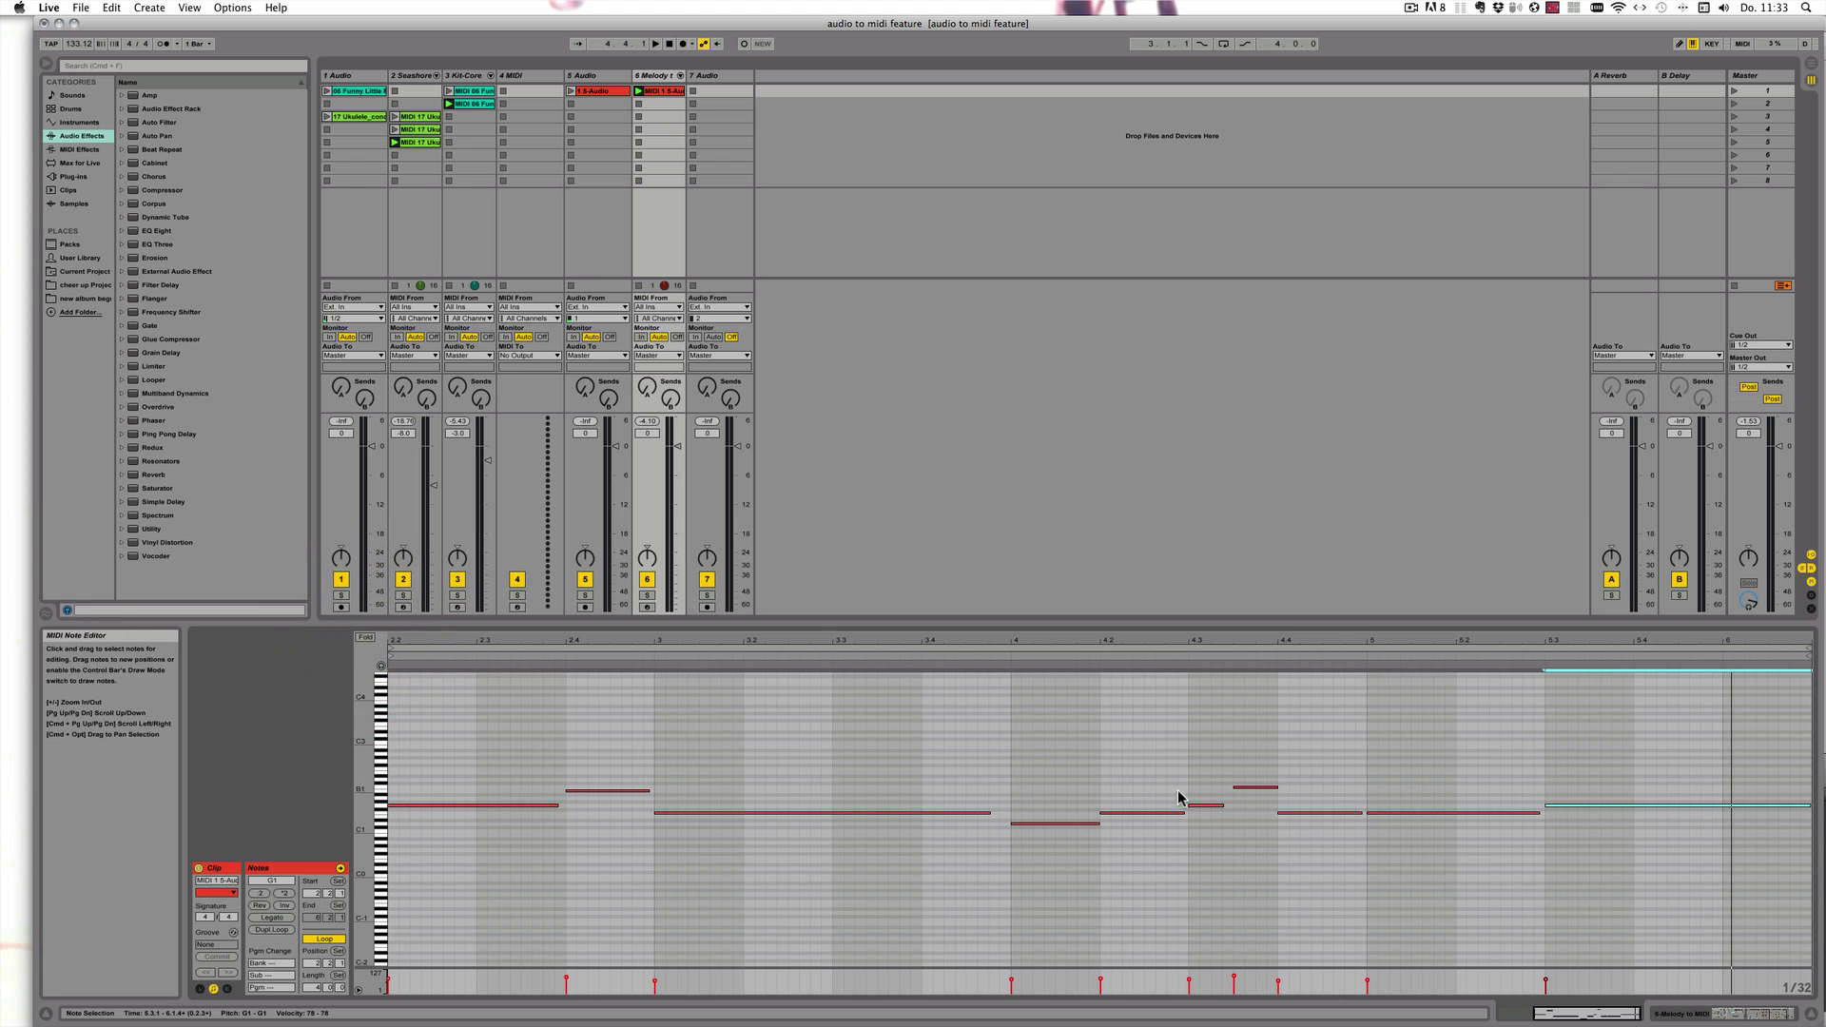
left_click(1205, 806)
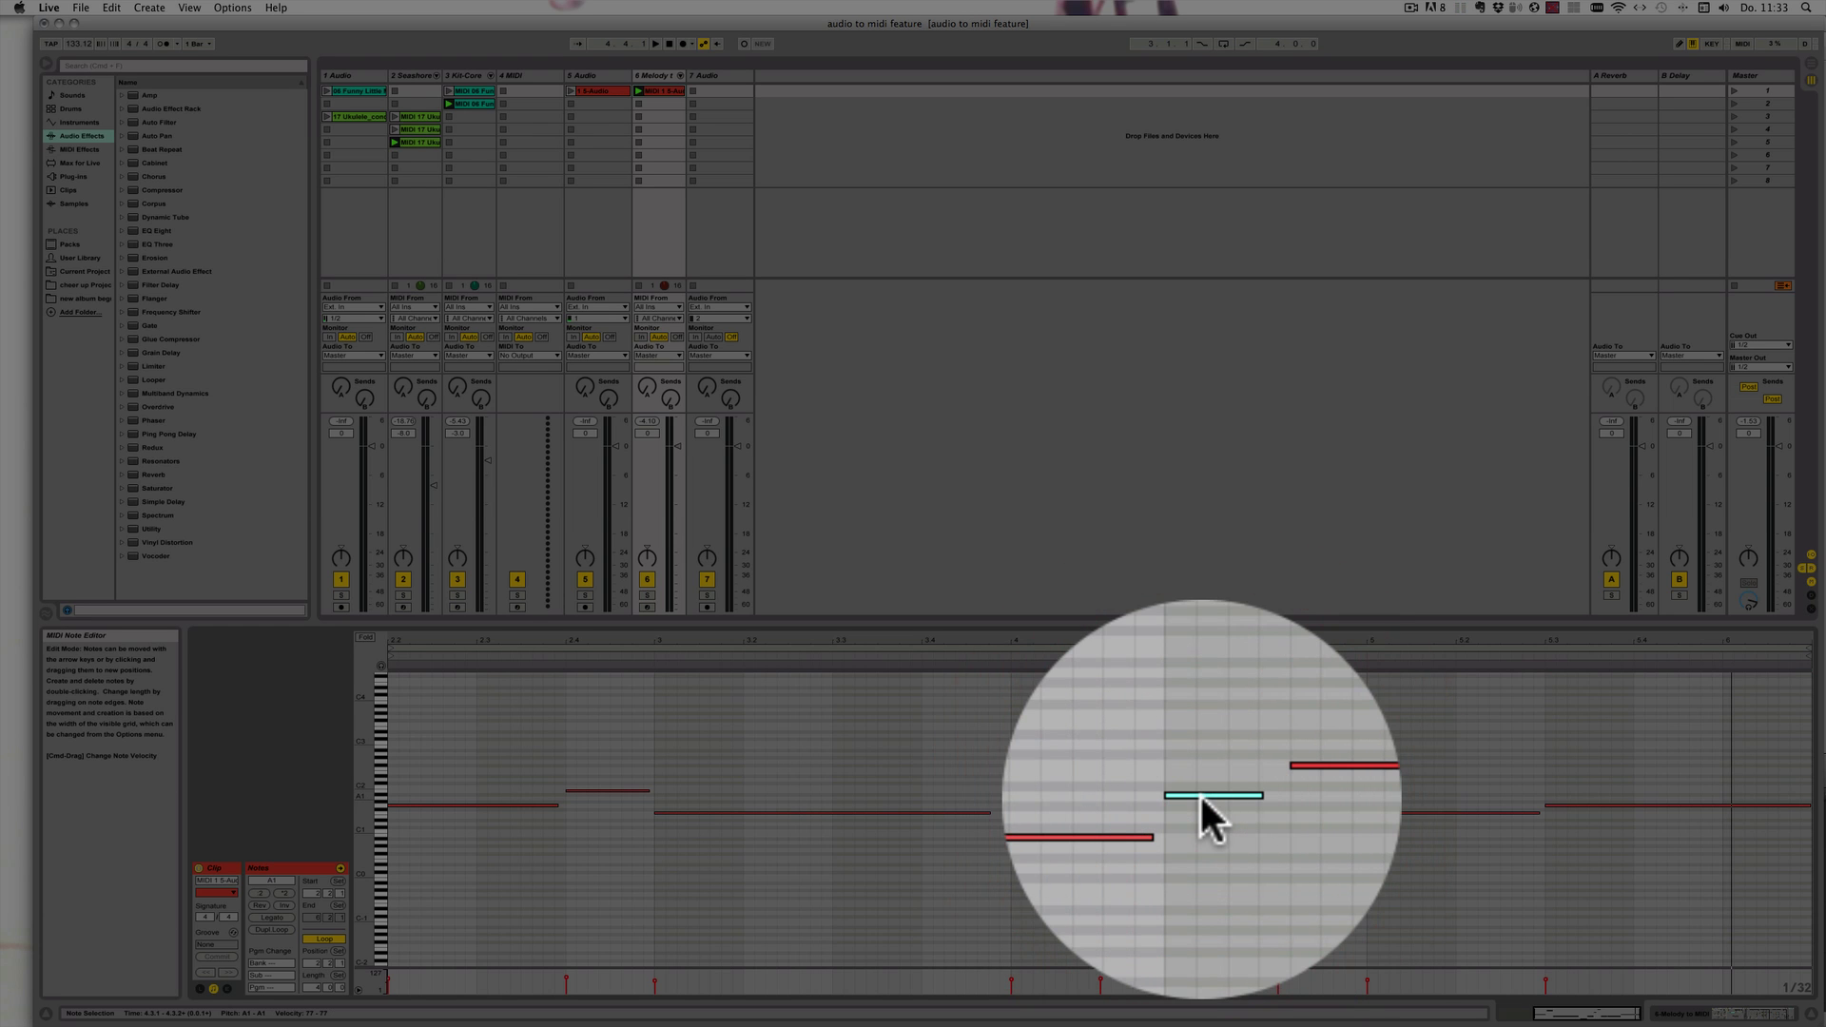
key("space")
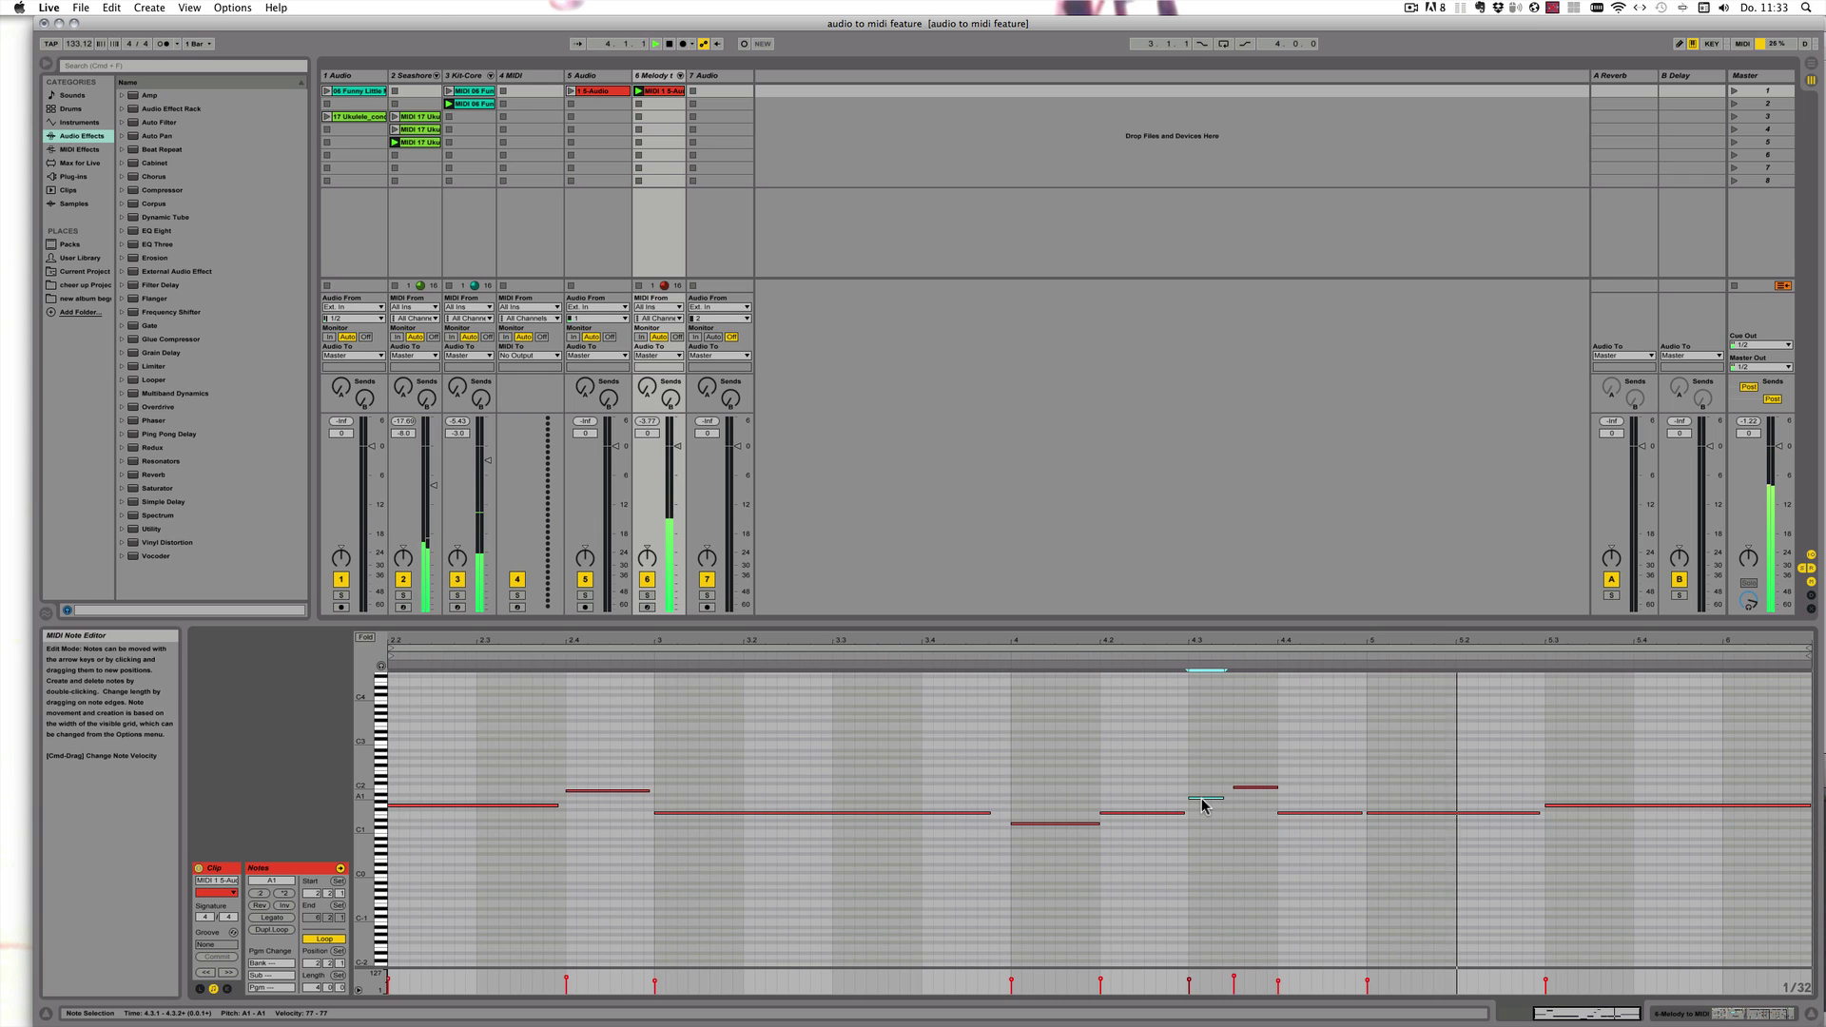
Refold the editor and move the F1 note at 4.2 up to G1
left_click(365, 637)
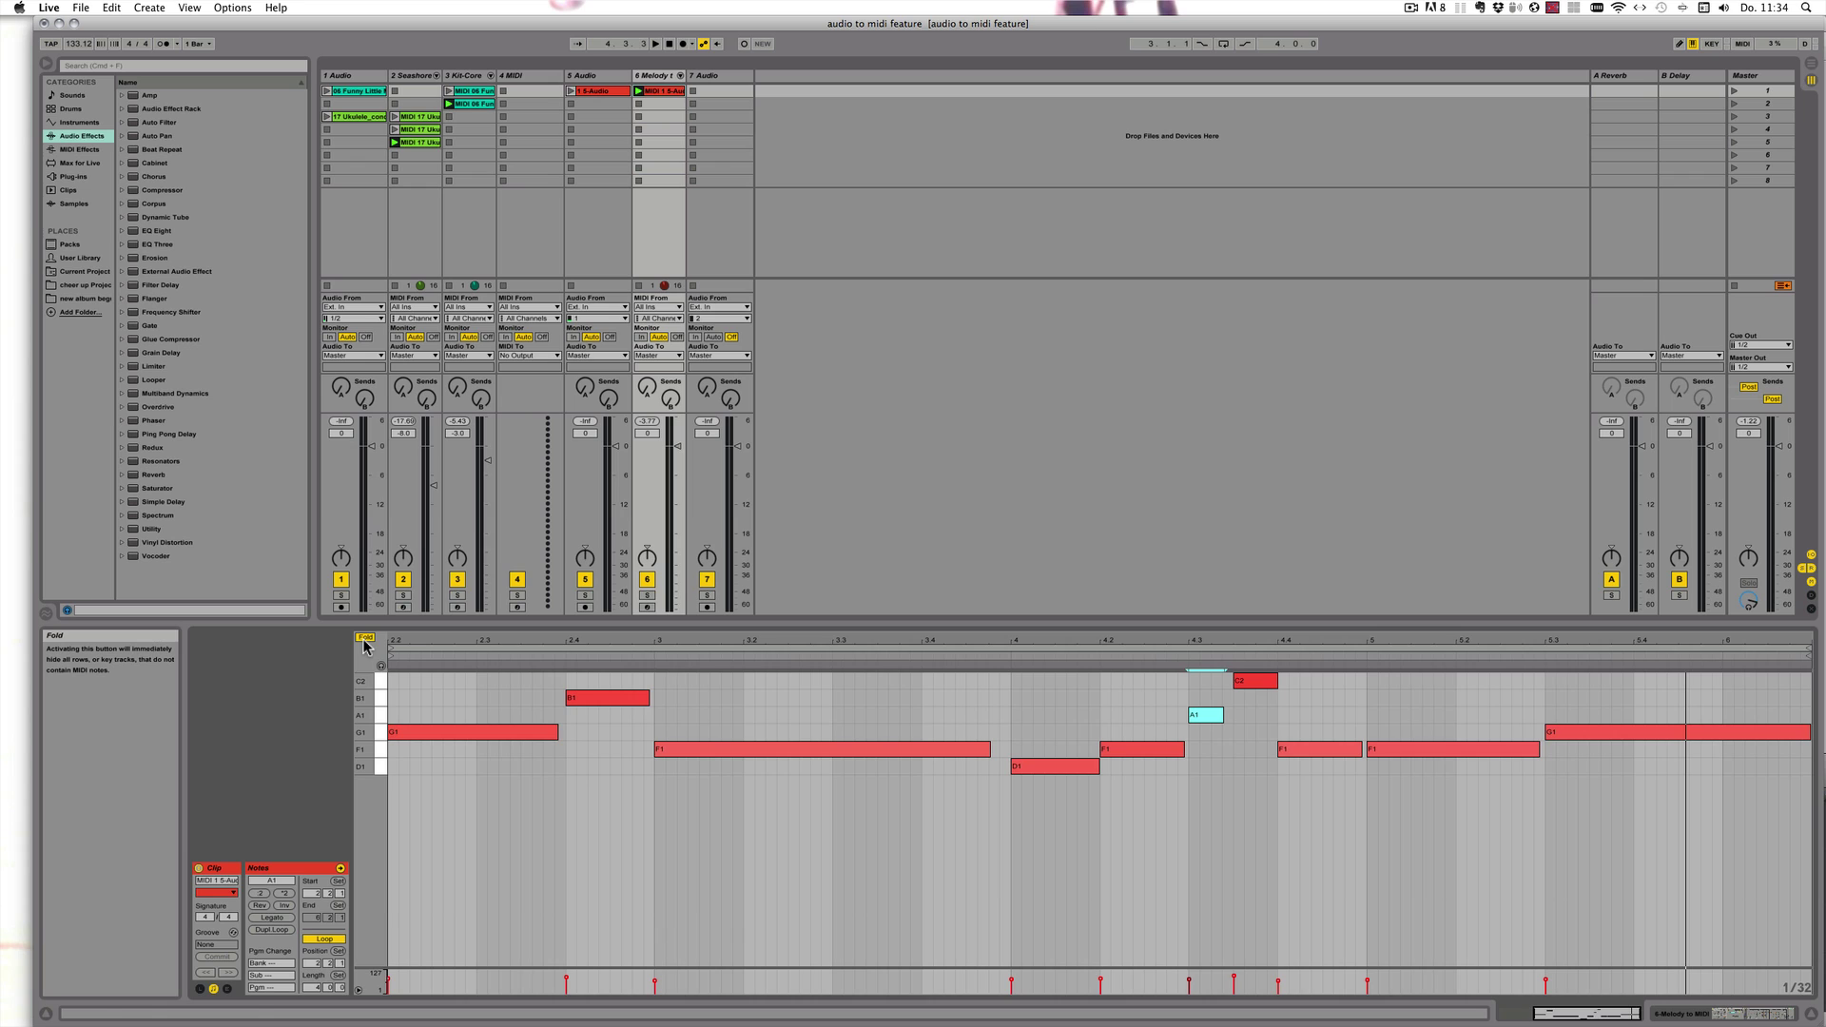
left_click(1126, 753)
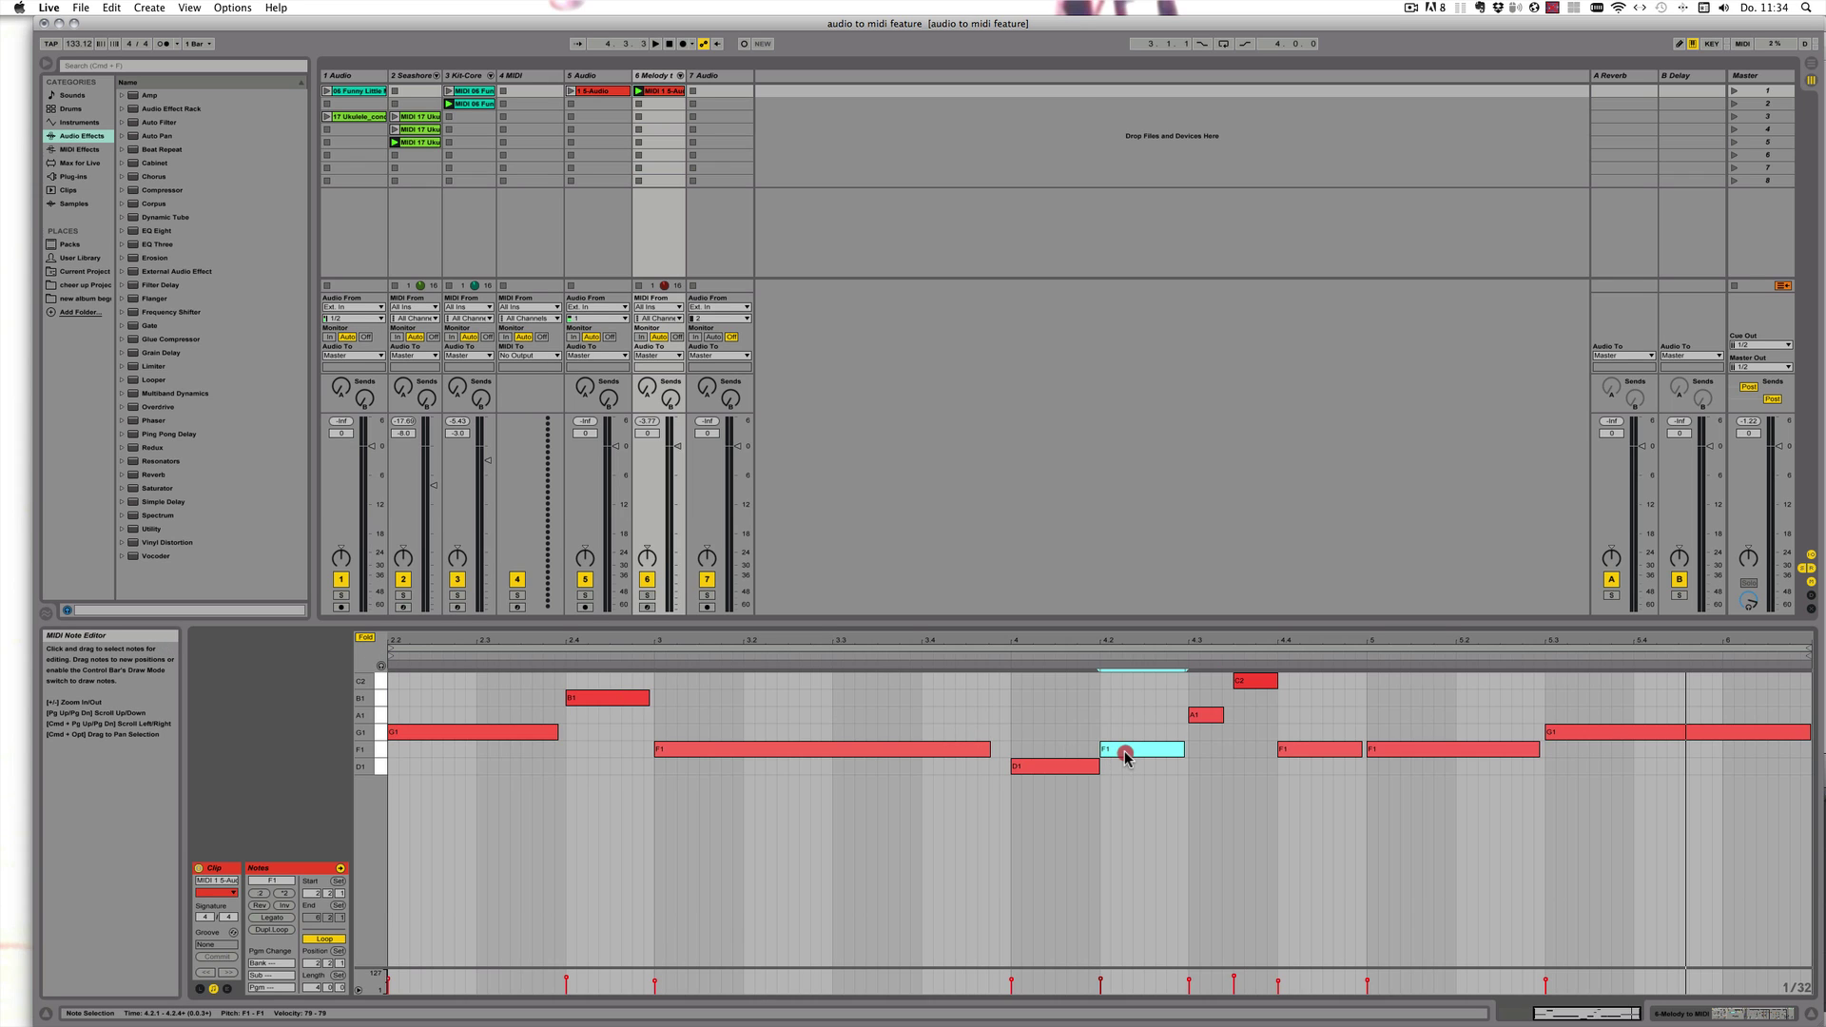
left_click_drag(1125, 744, 1117, 732)
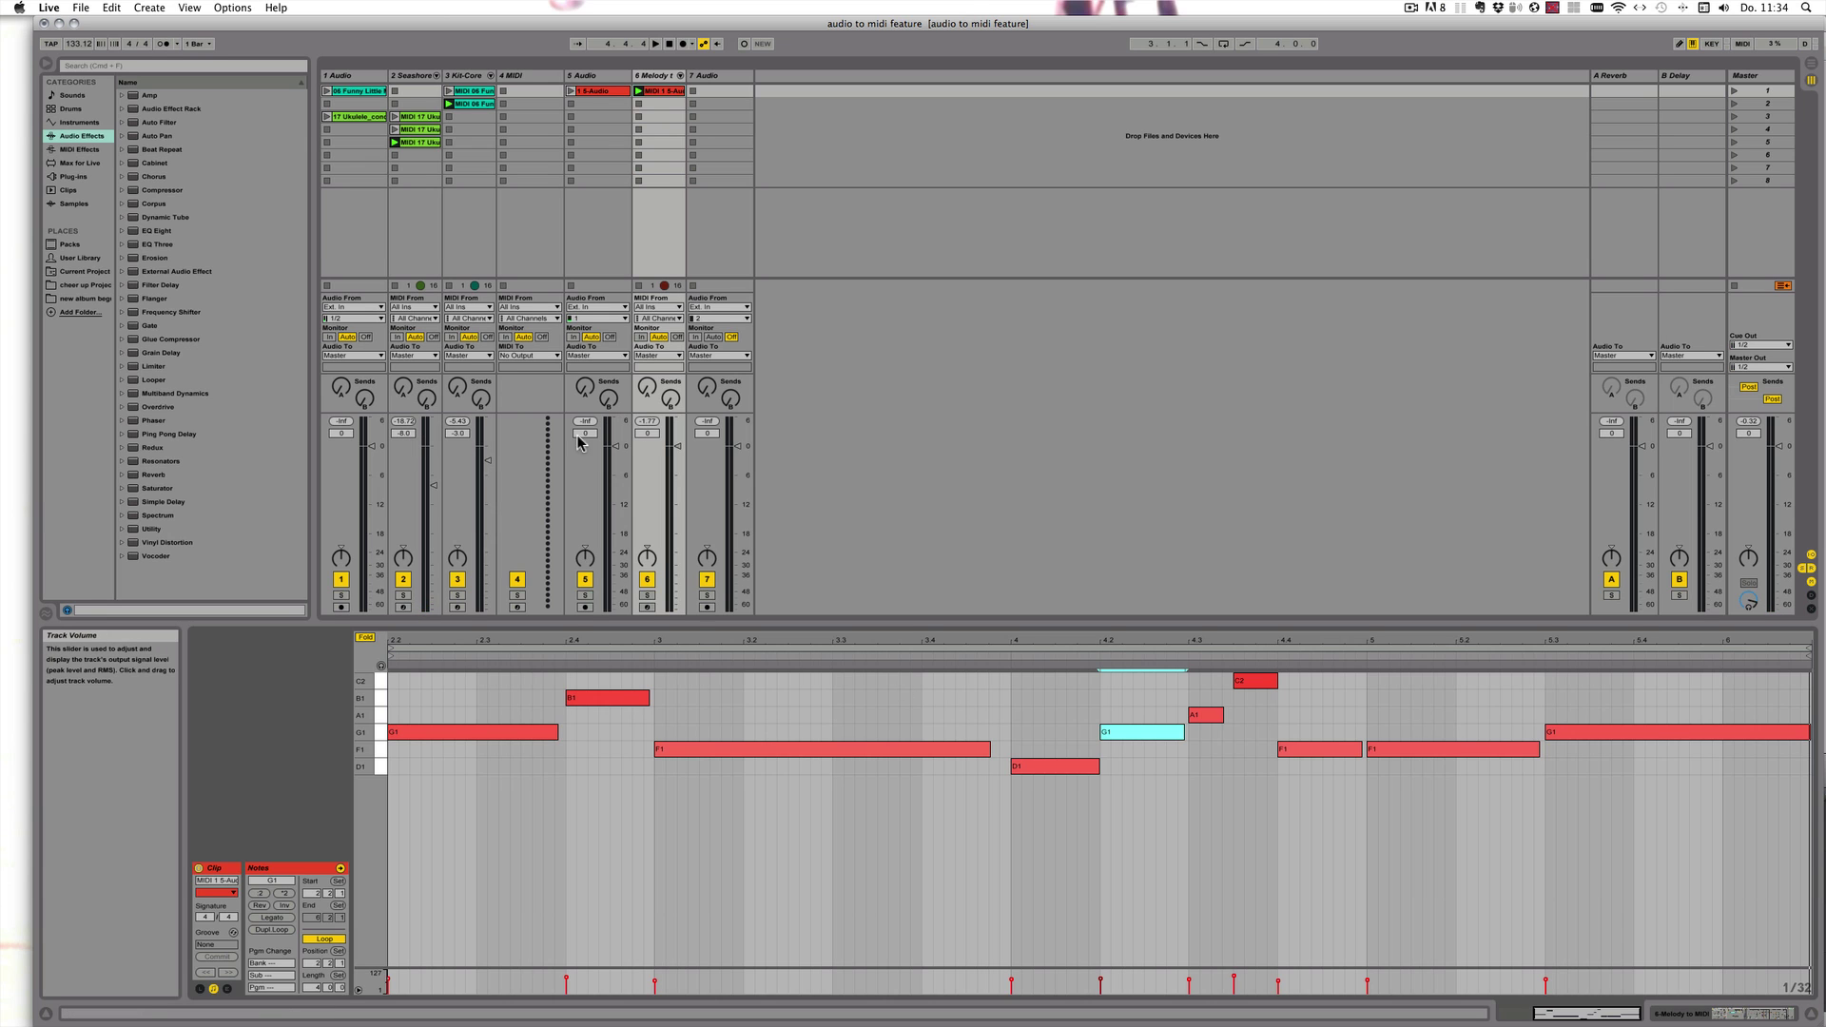
Set the Melody to MIDI track volume to -3.0 dB, then stop playback
type("-3")
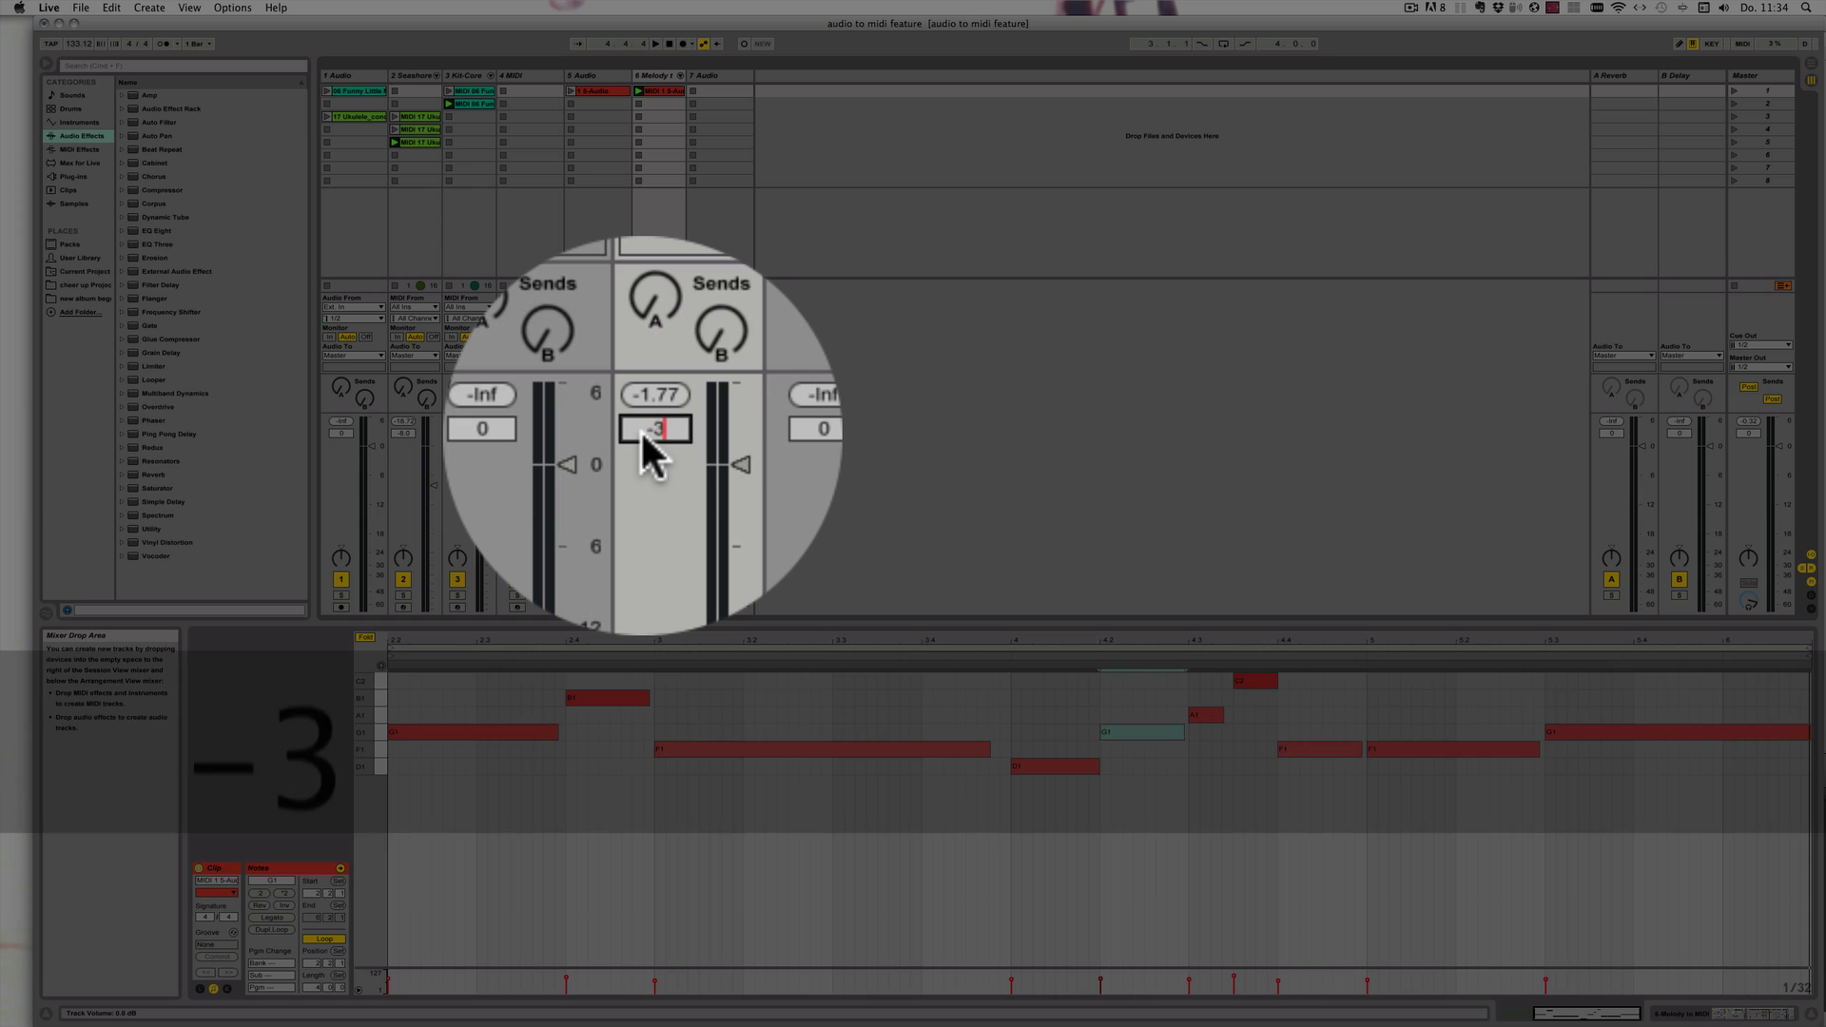
key("Return")
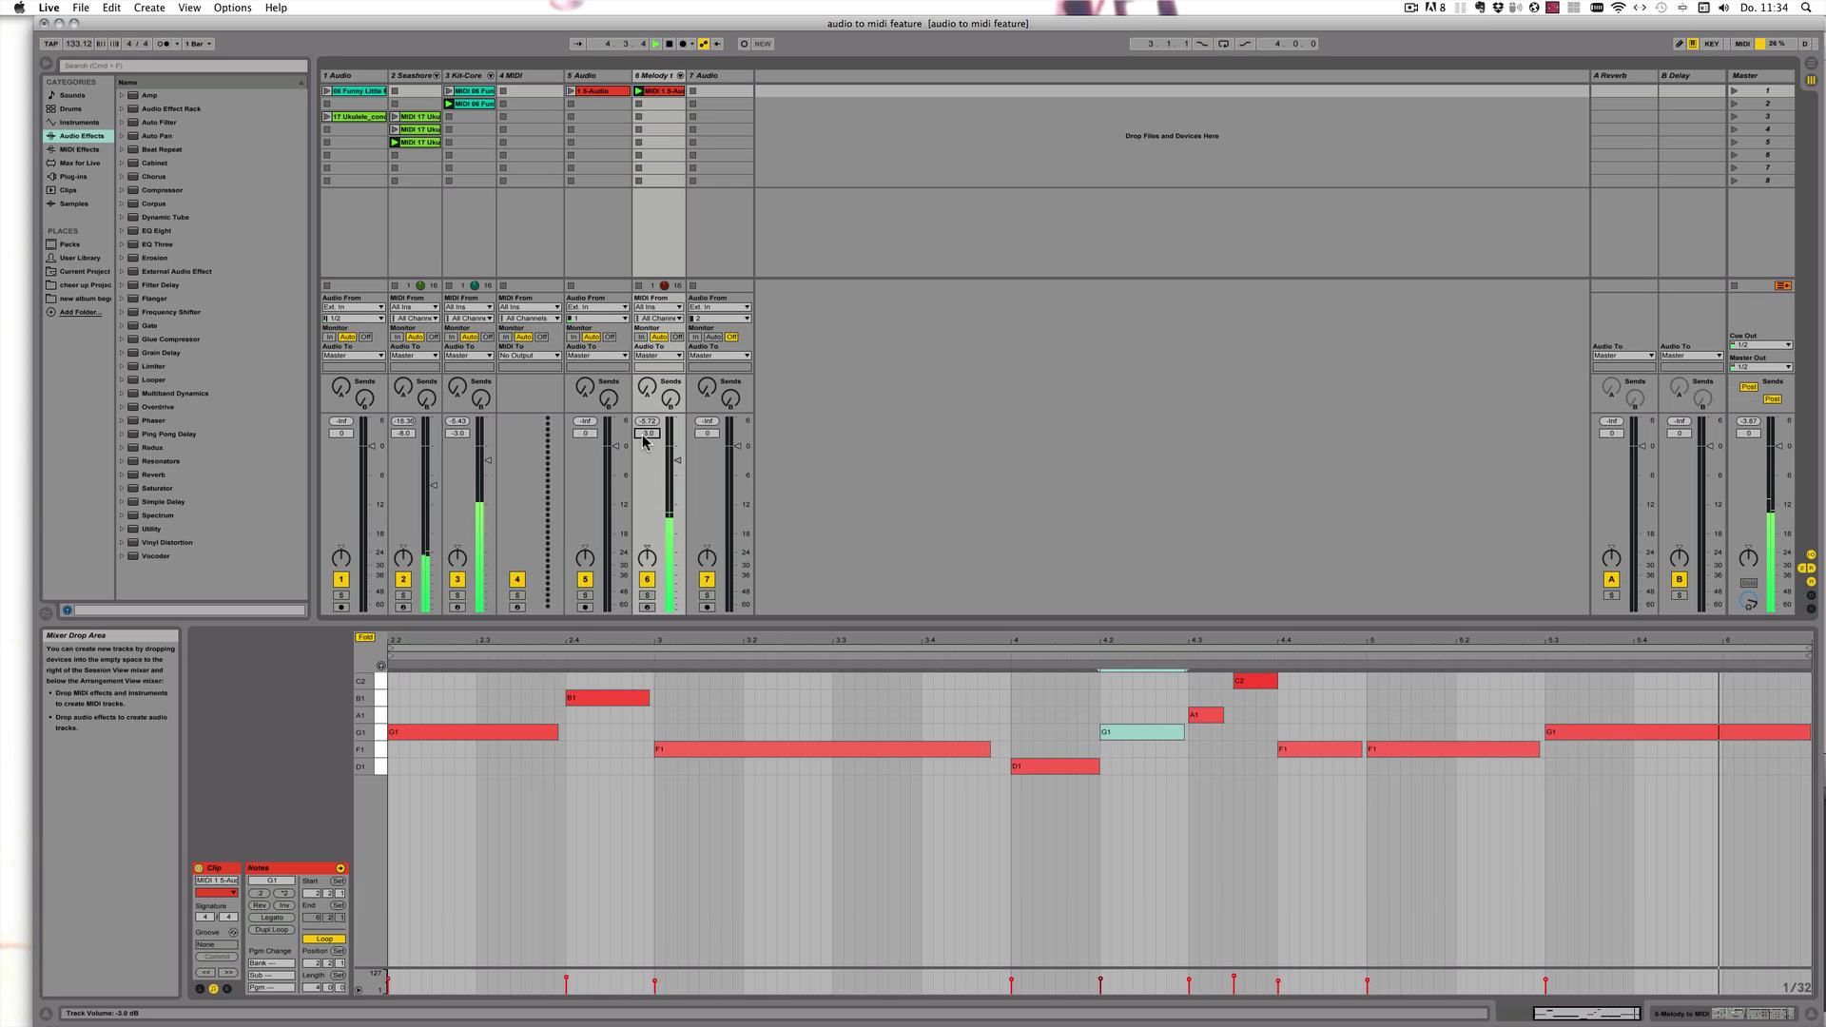
key("space")
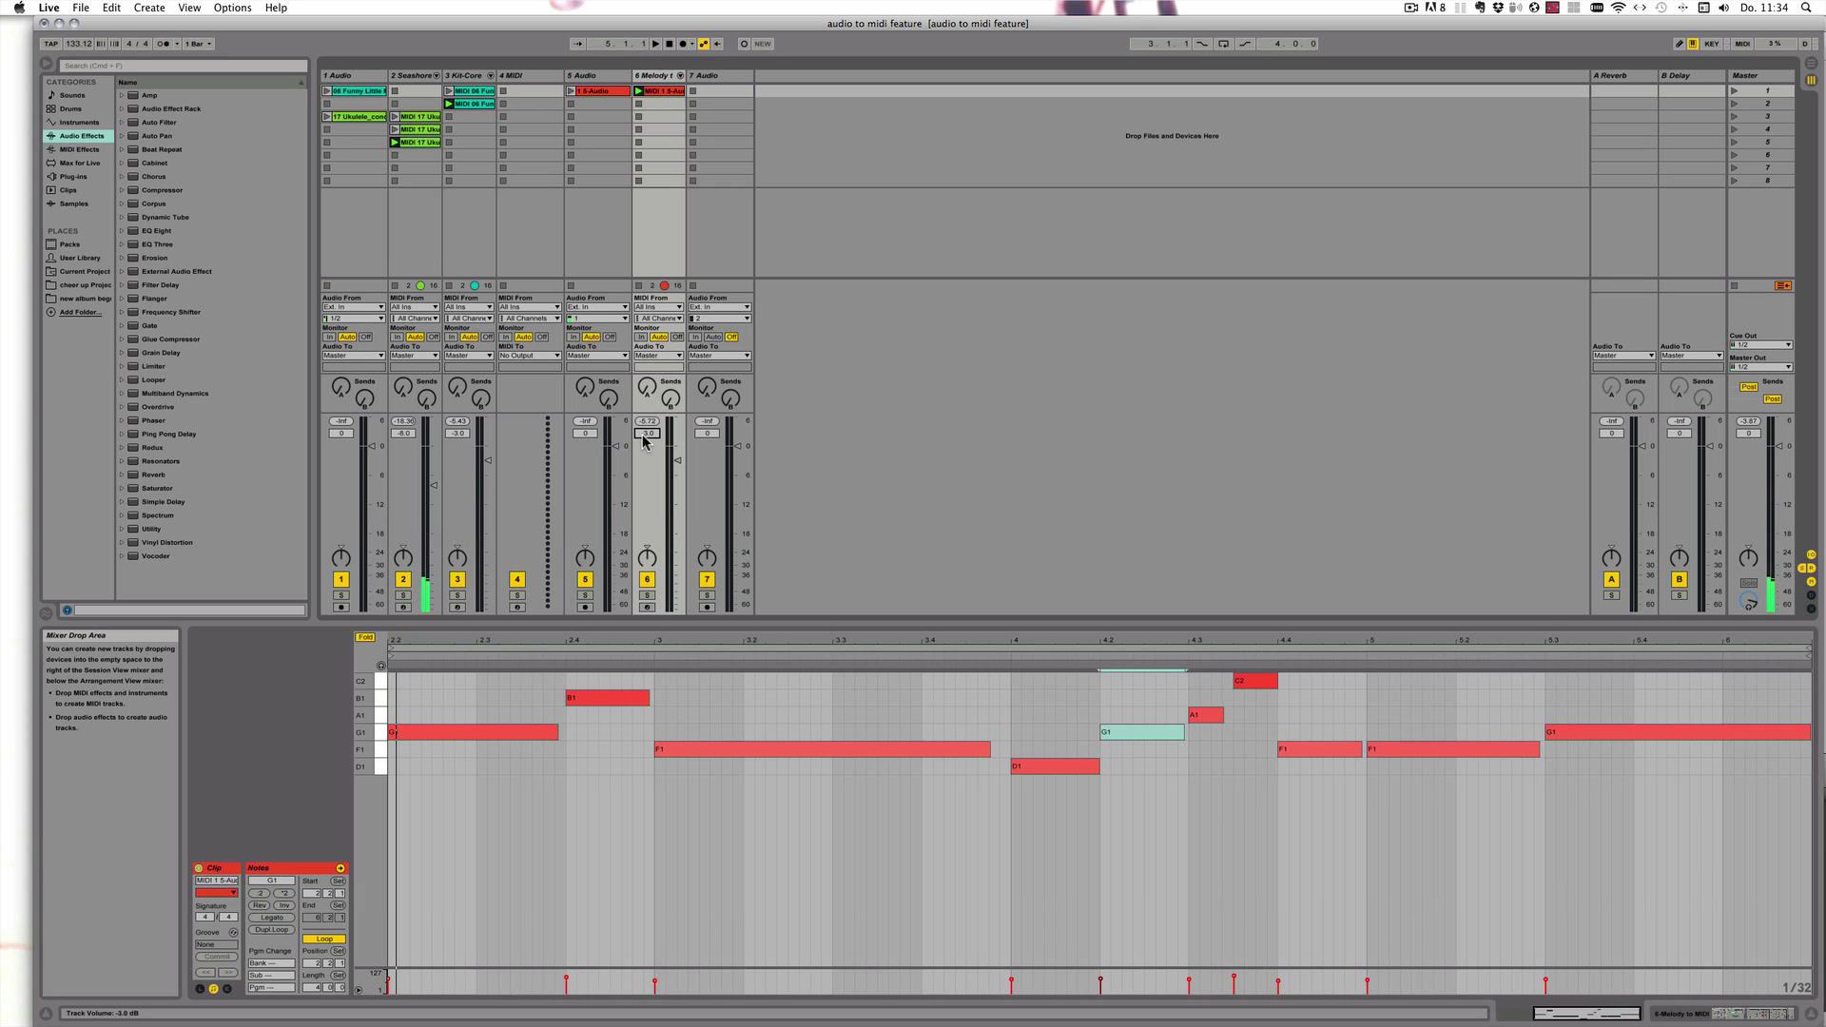